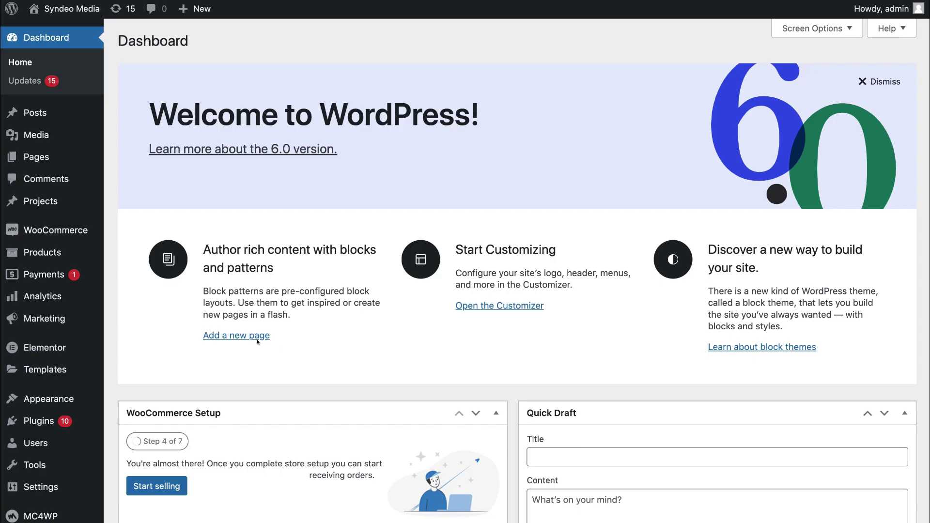
# Step: Search Plugins > Add New for 'WP mail SMTP', then install and activate WP Mail SMTP by WPForms
pyautogui.moveTo(42, 422)
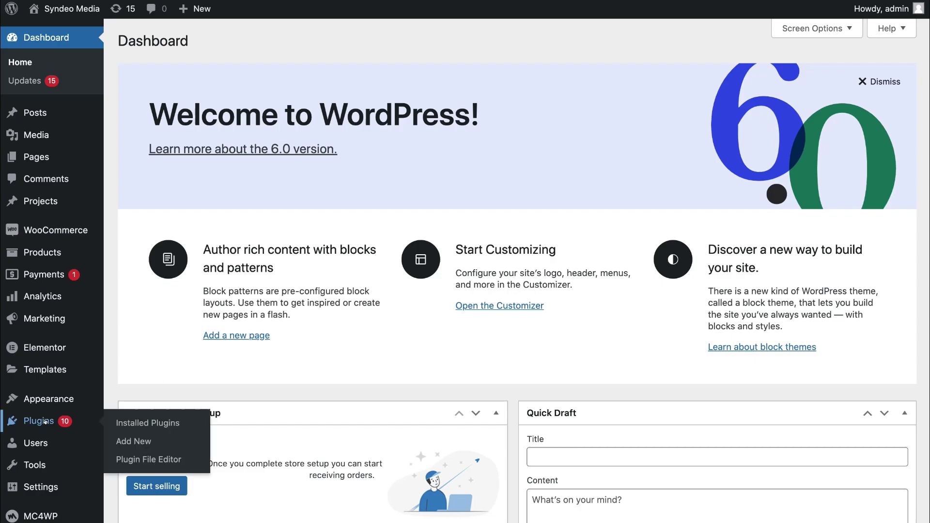
pyautogui.click(165, 441)
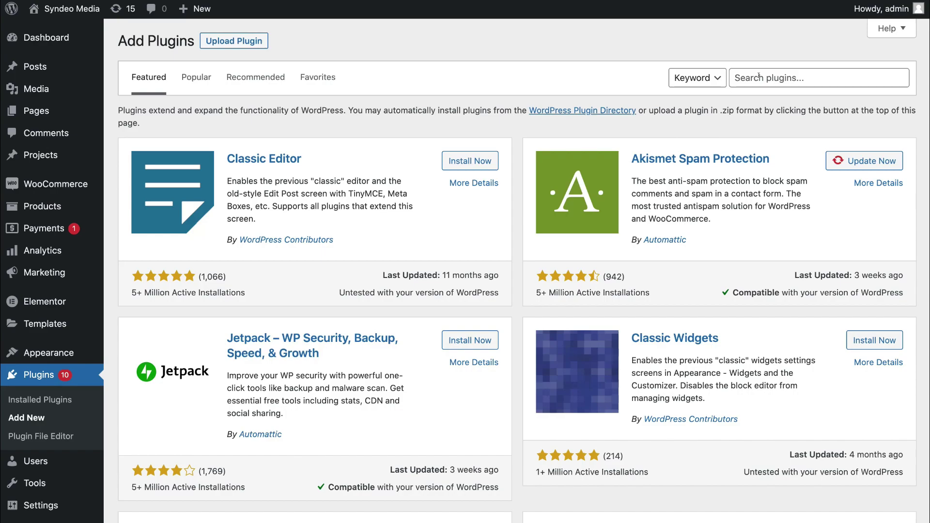
pyautogui.click(758, 77)
pyautogui.write('WP mail SMTP')
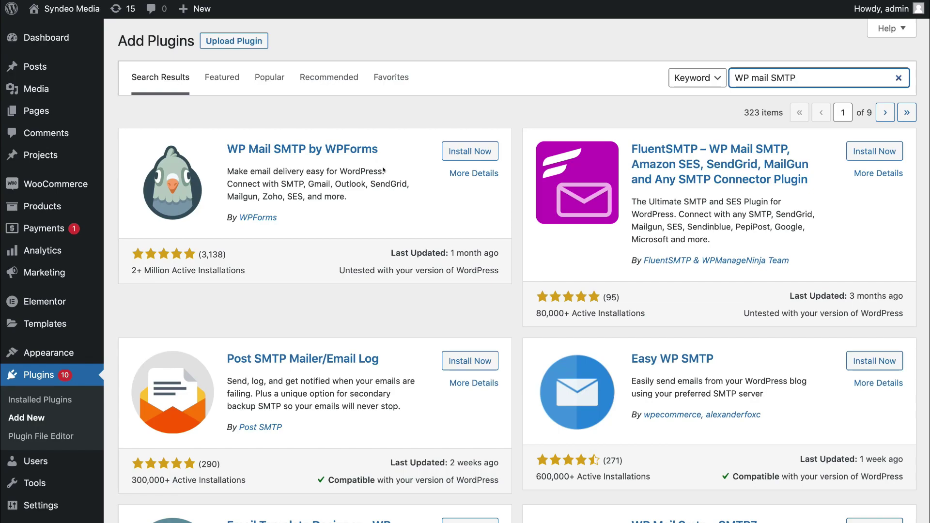
pyautogui.click(468, 151)
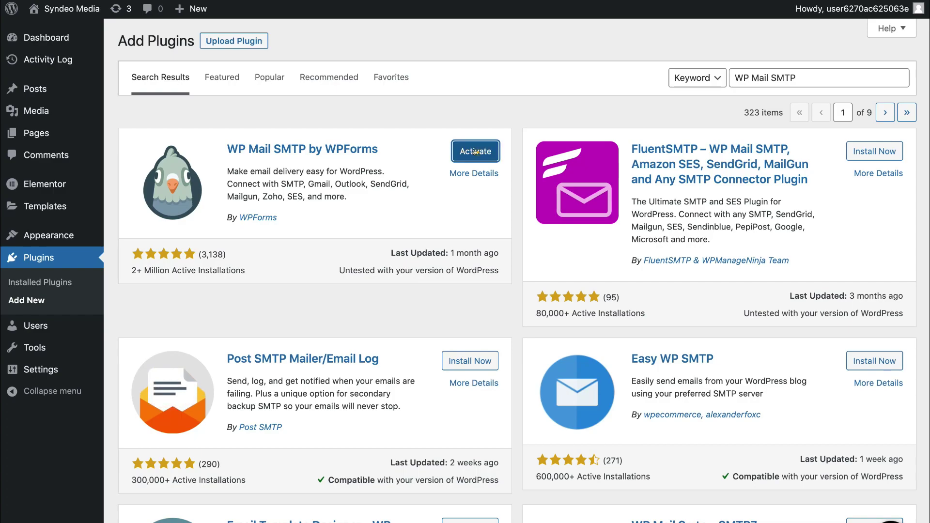
pyautogui.click(475, 152)
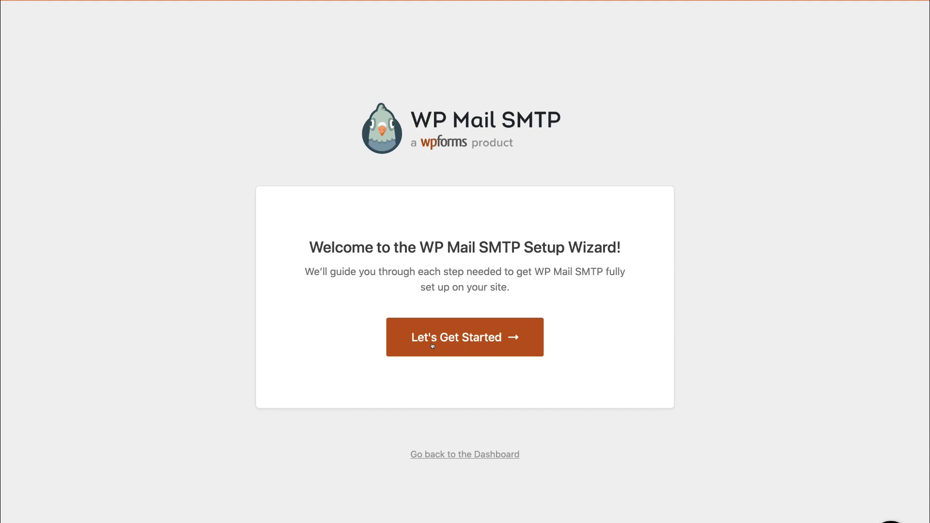
# Step: Start the setup wizard, select Google / Gmail as the mailer, and accept its limitations warning
pyautogui.click(490, 342)
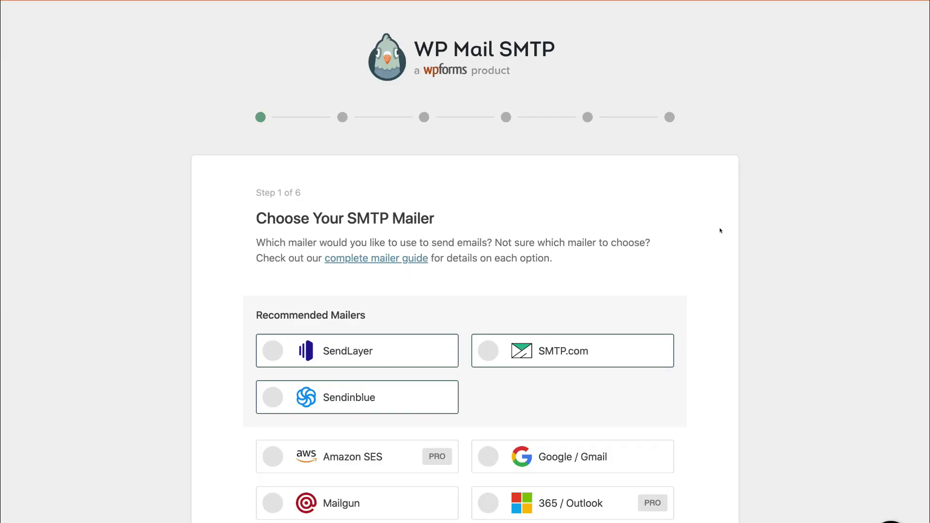
pyautogui.scroll(-5, 716, 270)
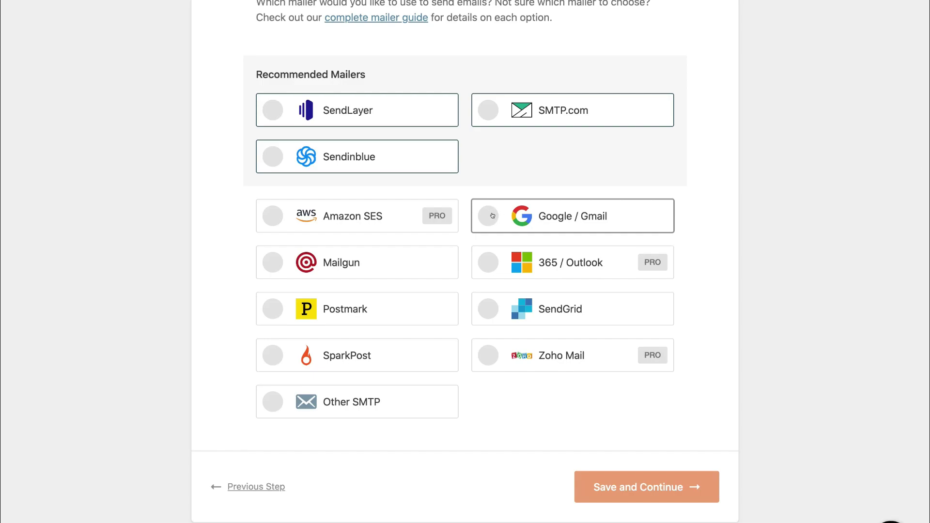
pyautogui.click(493, 216)
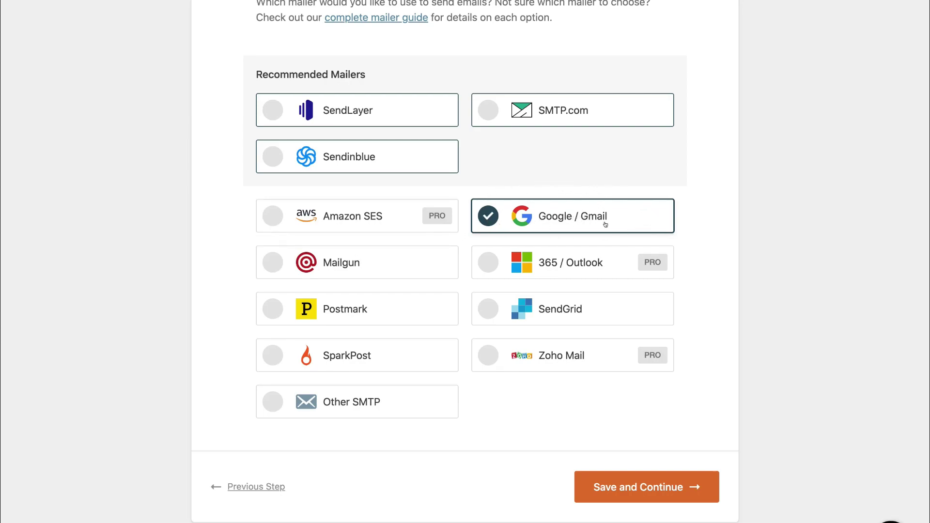
pyautogui.click(694, 486)
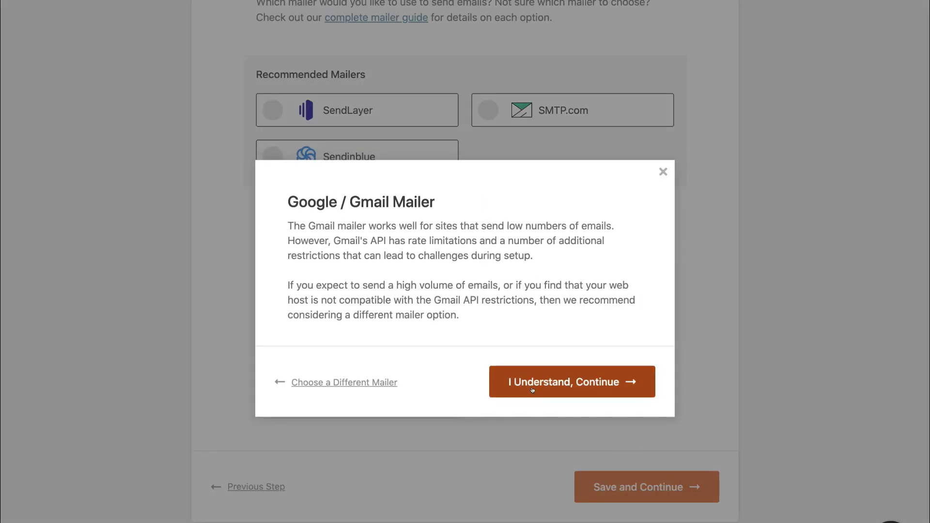
pyautogui.click(561, 383)
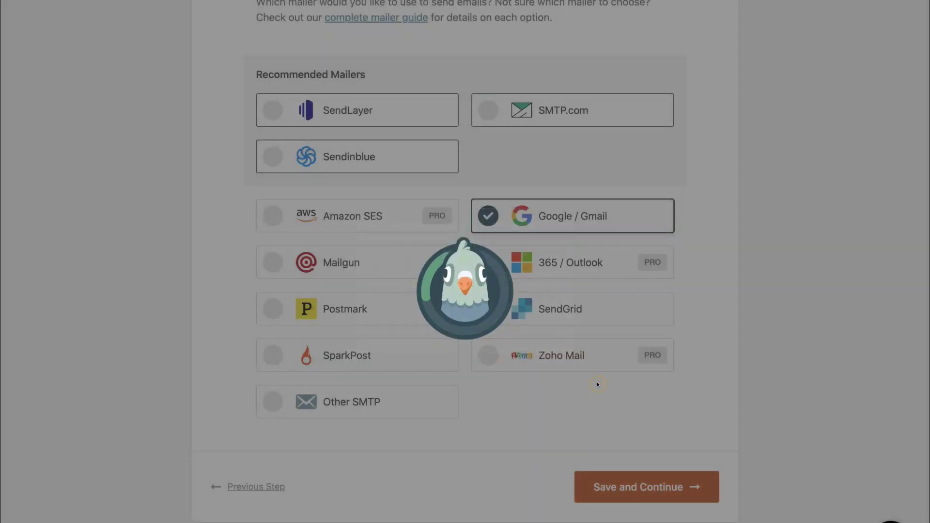
pyautogui.scroll(-3, 699, 344)
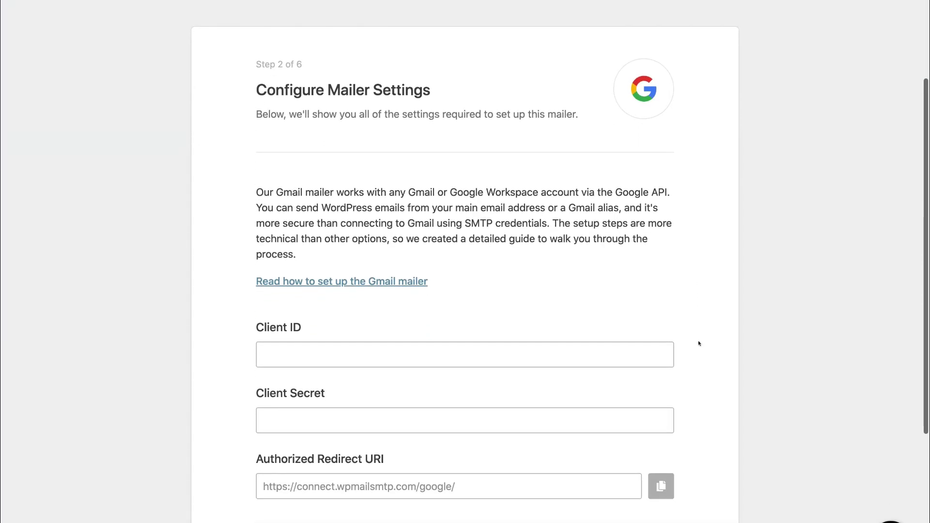
# Step: Scroll to the empty Client ID and Client Secret fields in the Gmail mailer settings
pyautogui.scroll(-2, 699, 344)
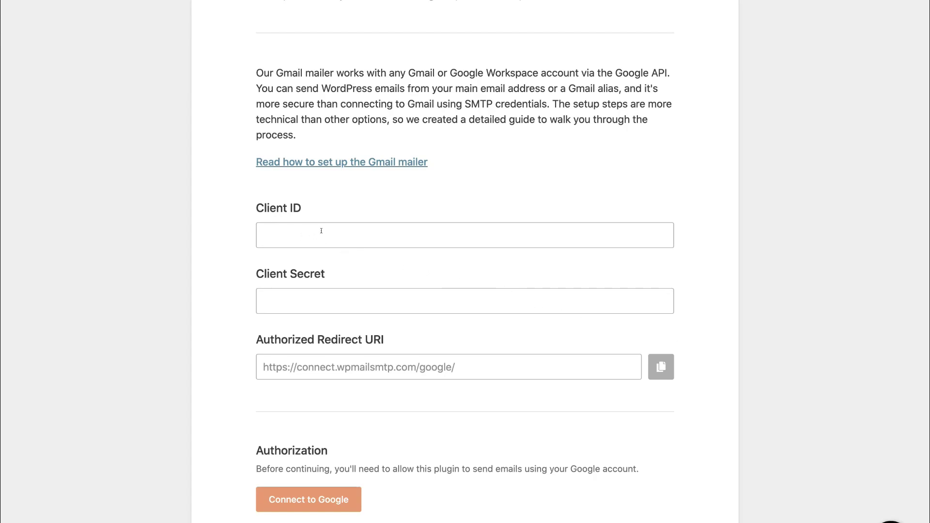
pyautogui.click(288, 300)
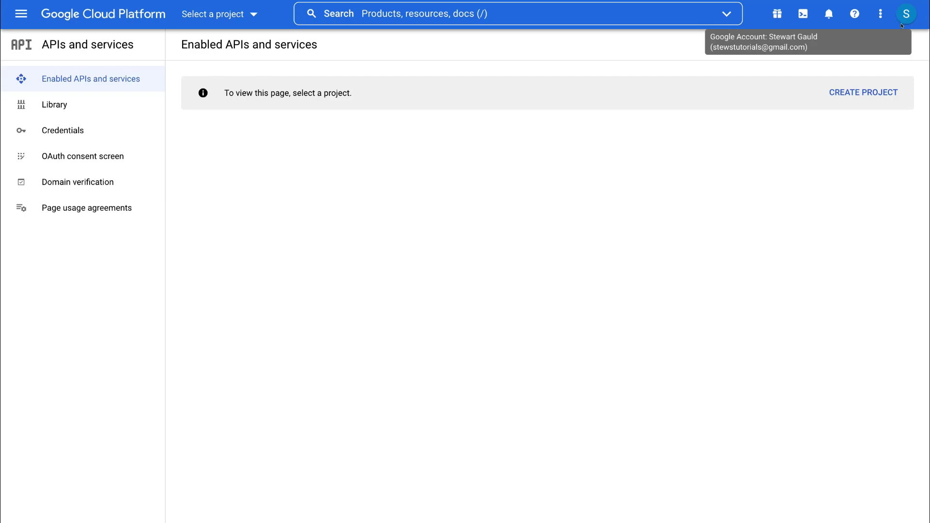
# Step: Create the Google Cloud project 'WP Mail SMPT', switch to it, and open the API Library
pyautogui.click(828, 92)
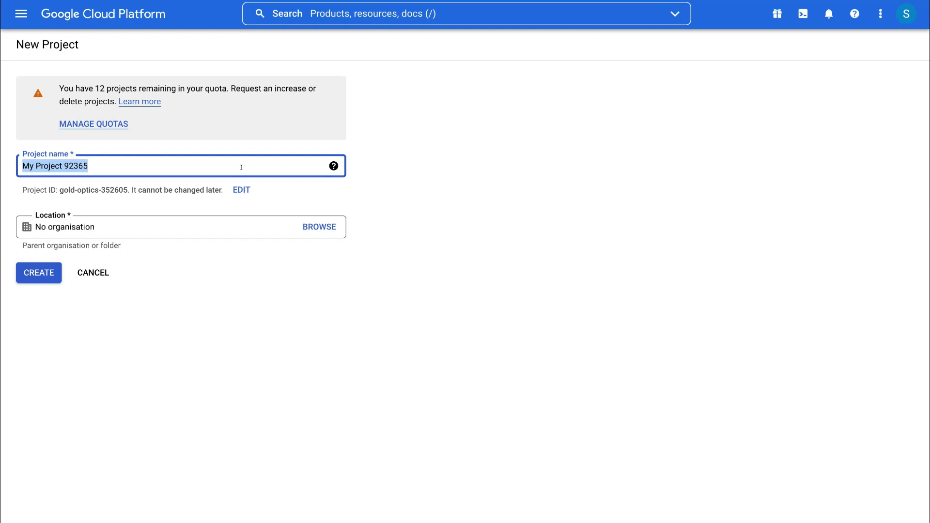
pyautogui.write('WP Mail SMPT')
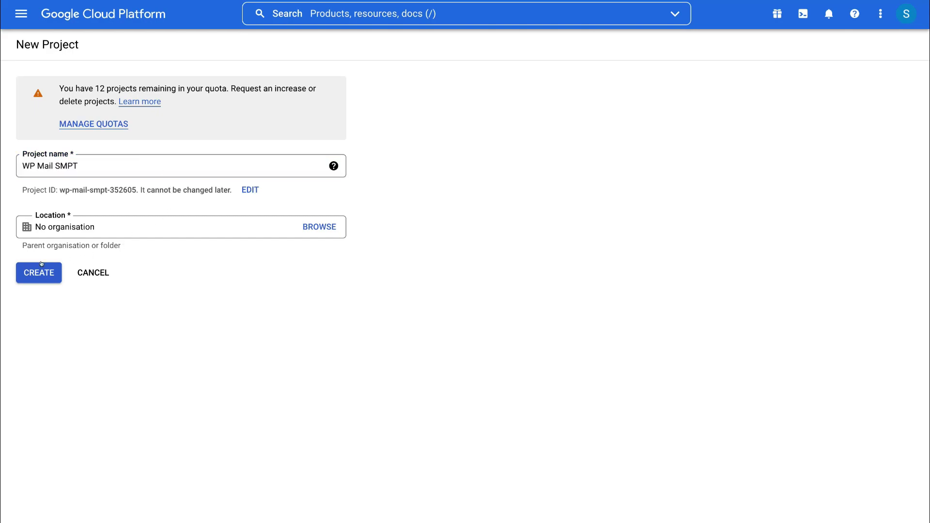
pyautogui.click(42, 272)
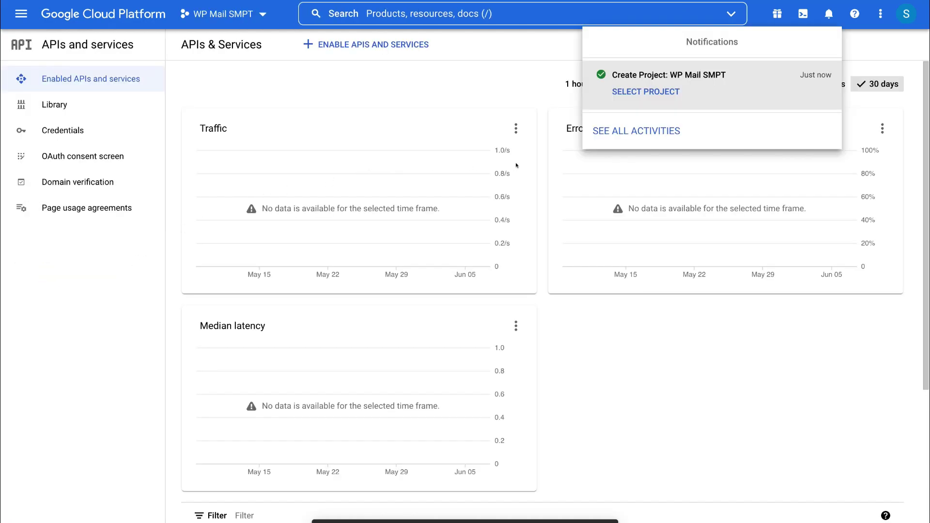
pyautogui.click(633, 92)
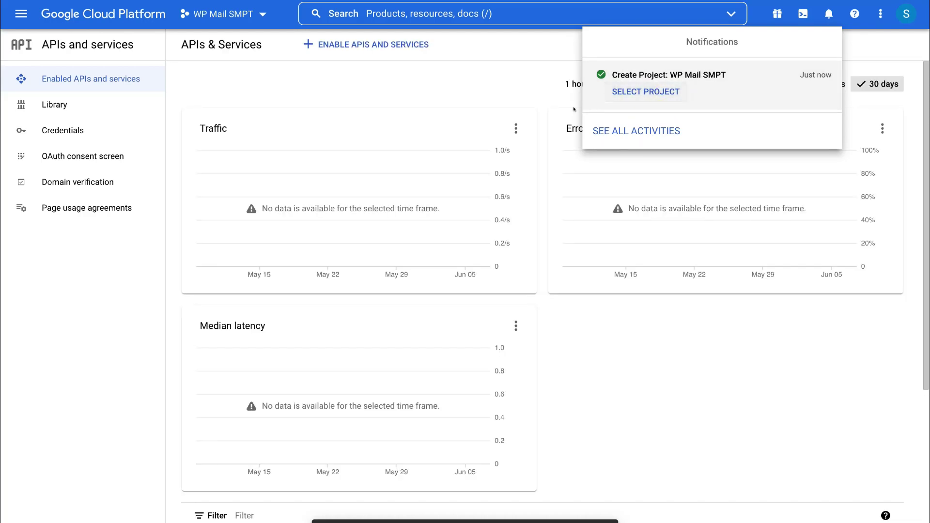
pyautogui.click(376, 46)
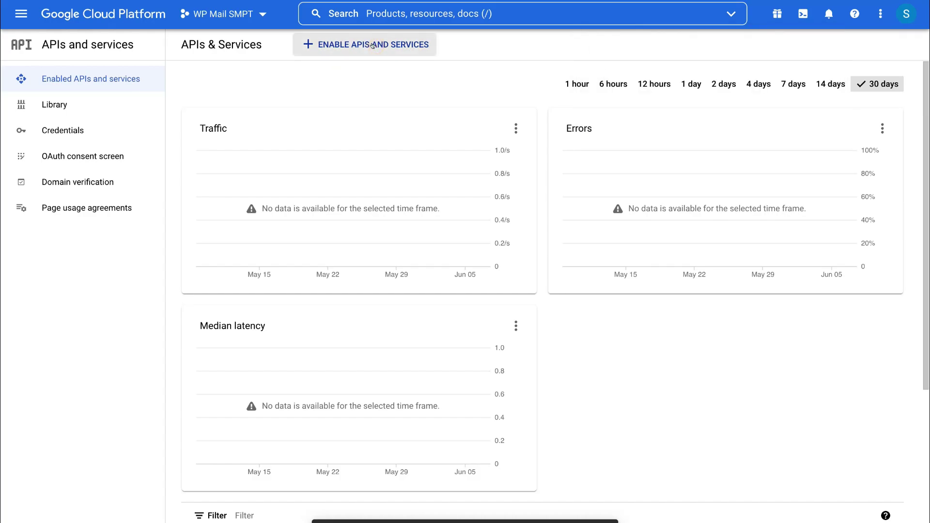
pyautogui.click(376, 46)
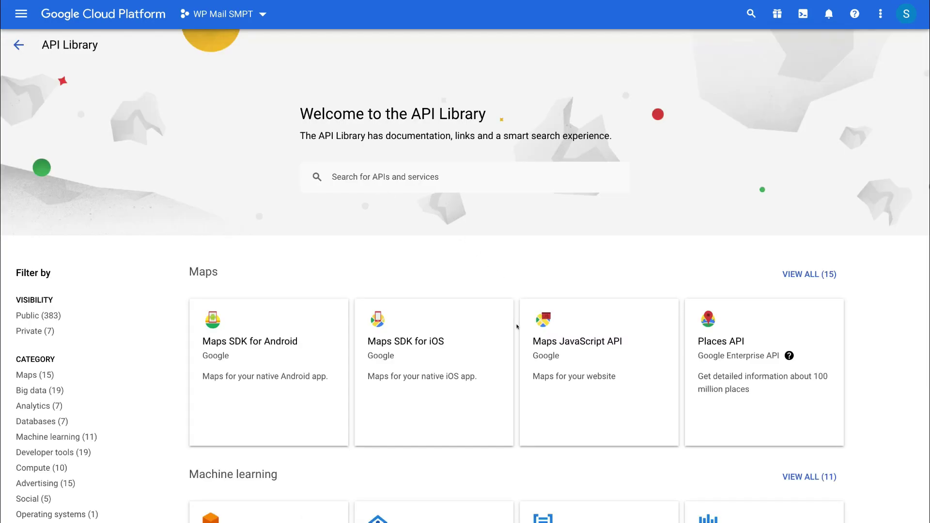
# Step: Enable the Gmail API for the project from the API Library
pyautogui.scroll(-5, 517, 320)
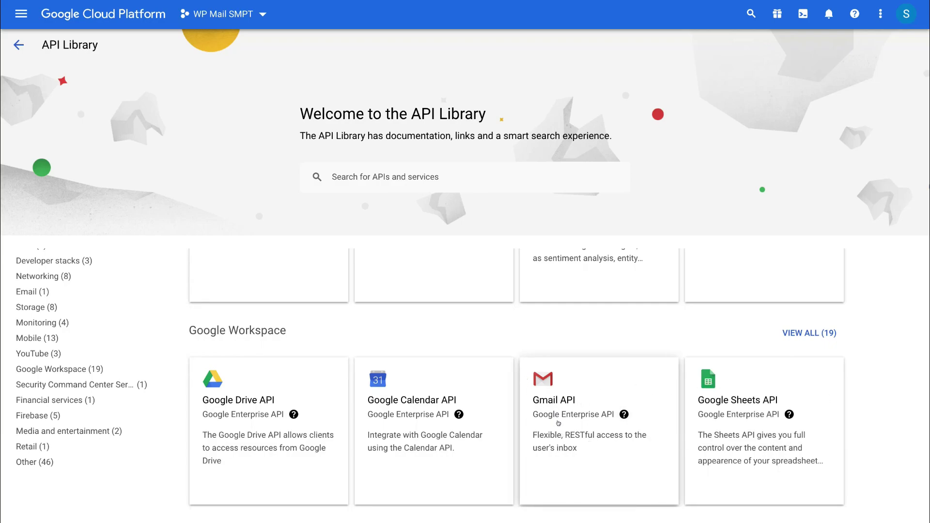
pyautogui.click(610, 407)
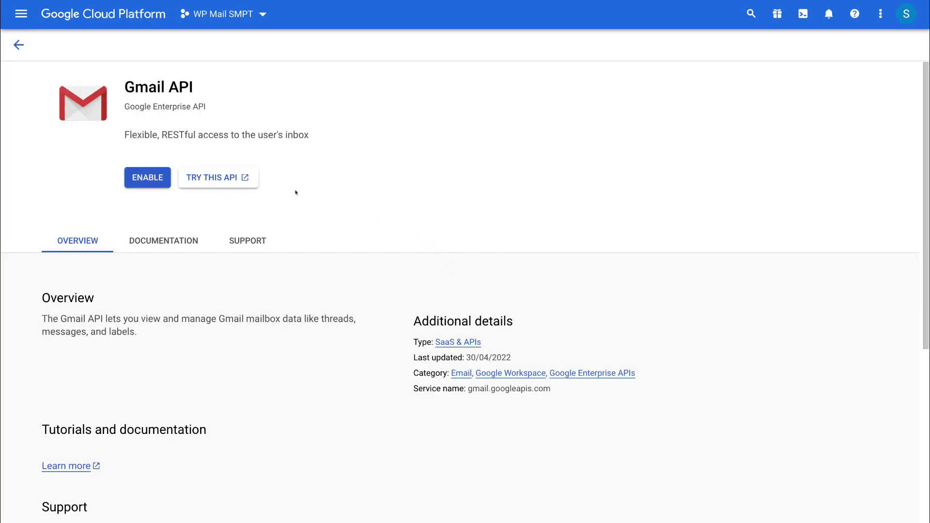
pyautogui.click(160, 178)
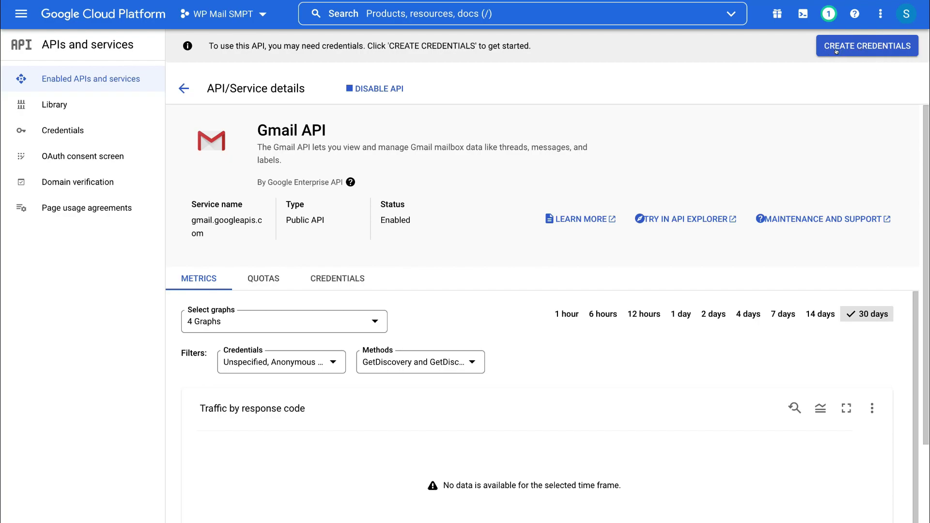
# Step: Start creating Gmail API credentials with User data as the credential type
pyautogui.click(871, 46)
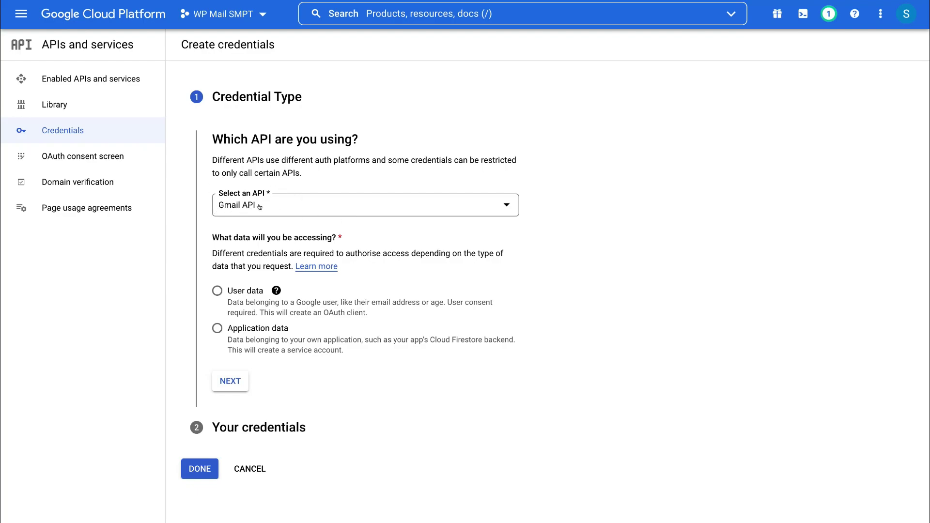
pyautogui.click(211, 290)
pyautogui.click(227, 380)
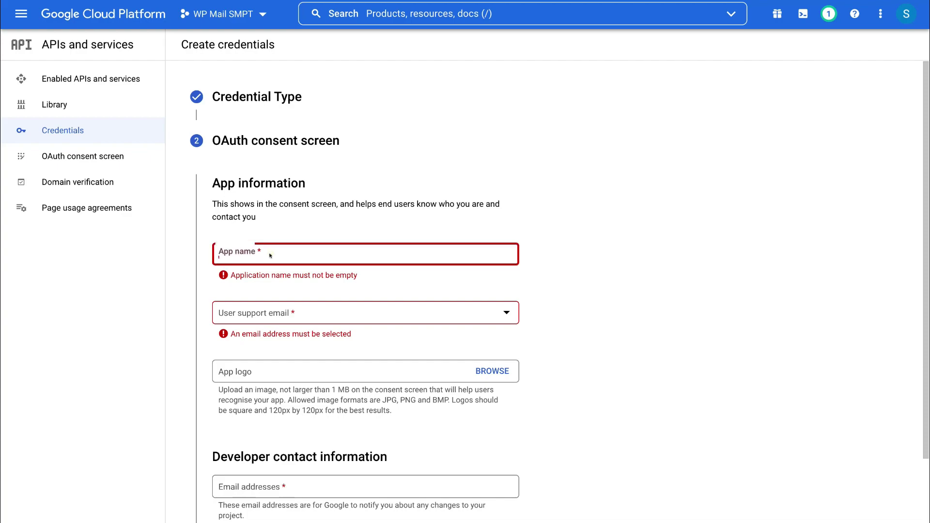
# Step: Name the consent-screen app 'WP Mail SMTP', fill in the support and developer contact emails, and save
pyautogui.click(270, 252)
pyautogui.write('WP Mail SMTP')
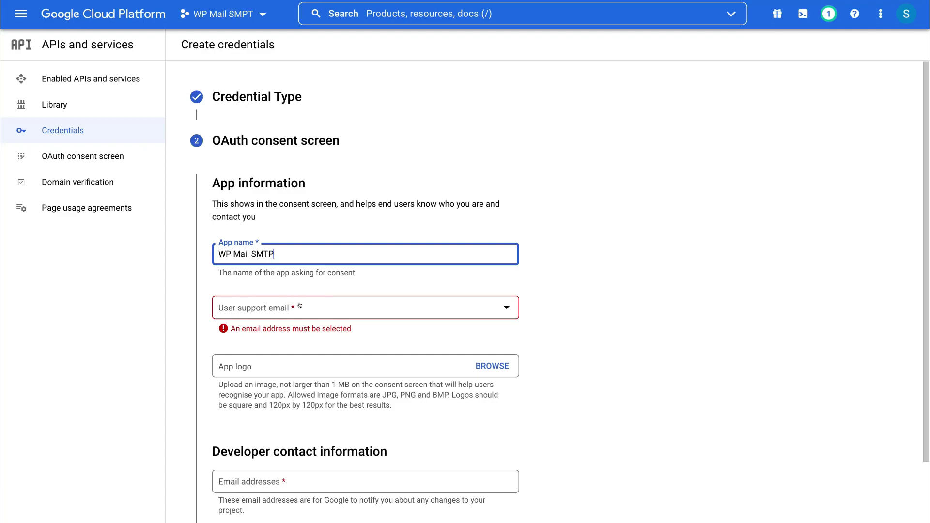
pyautogui.click(300, 305)
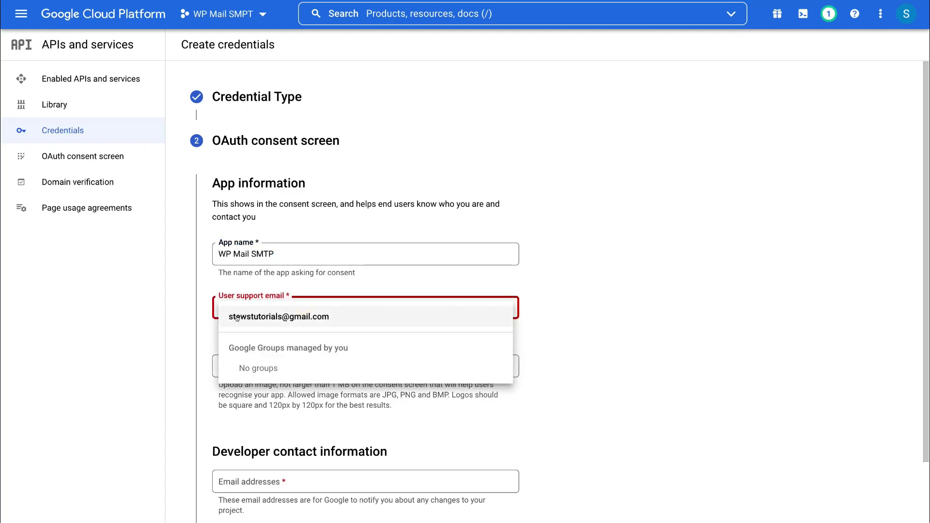
pyautogui.click(327, 316)
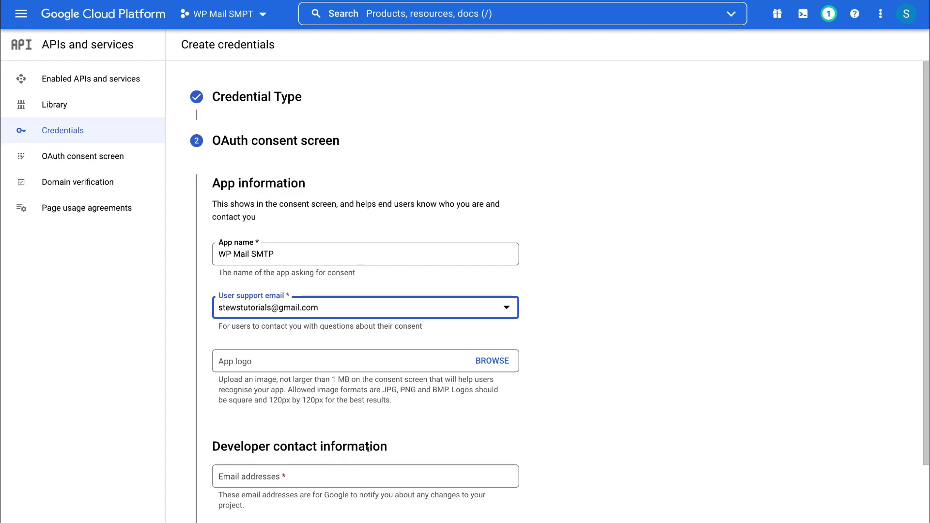
pyautogui.click(285, 475)
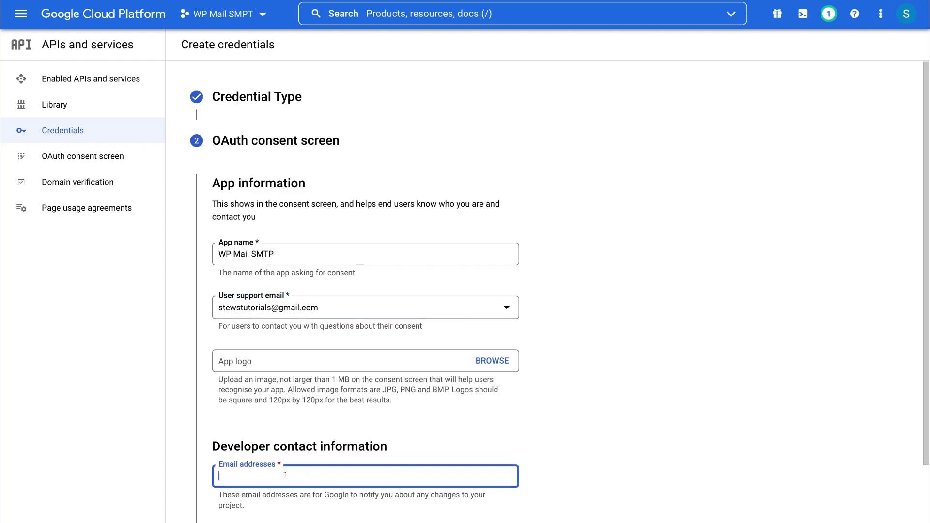
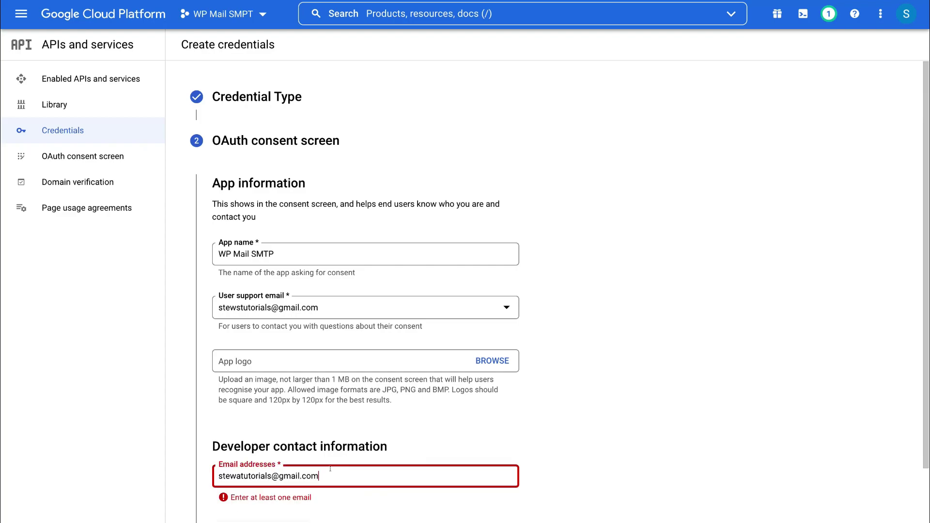
pyautogui.scroll(-2, 331, 472)
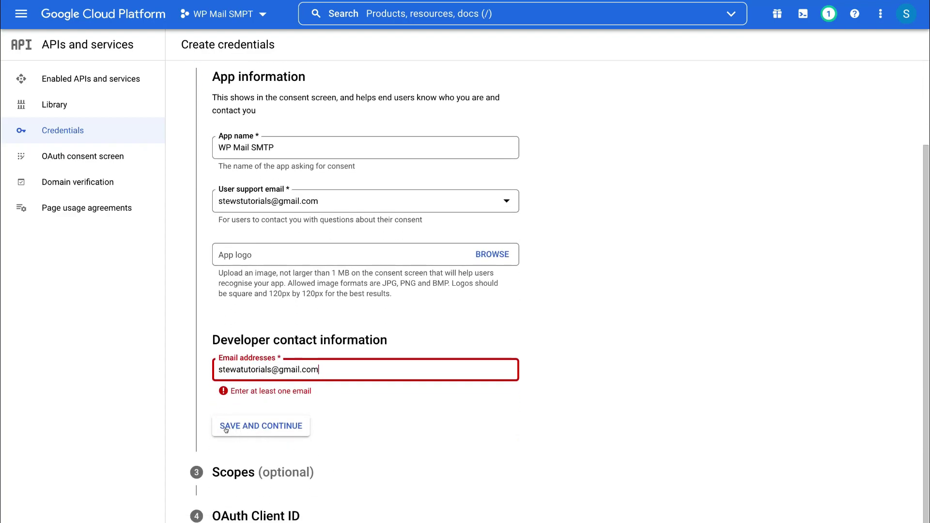
pyautogui.click(287, 427)
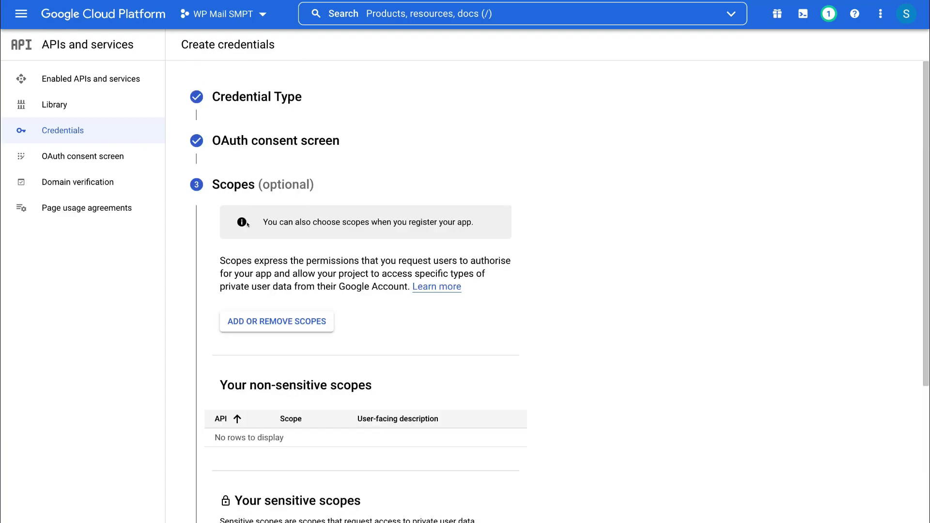
pyautogui.scroll(-6, 521, 314)
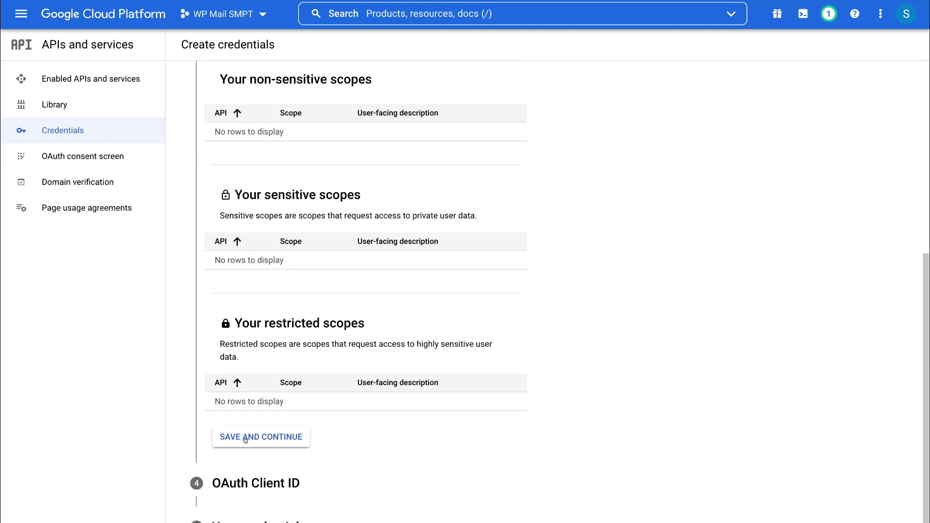
# Step: Skip scopes and set up a Web application OAuth client named 'WP Mail SMTP'
pyautogui.click(268, 438)
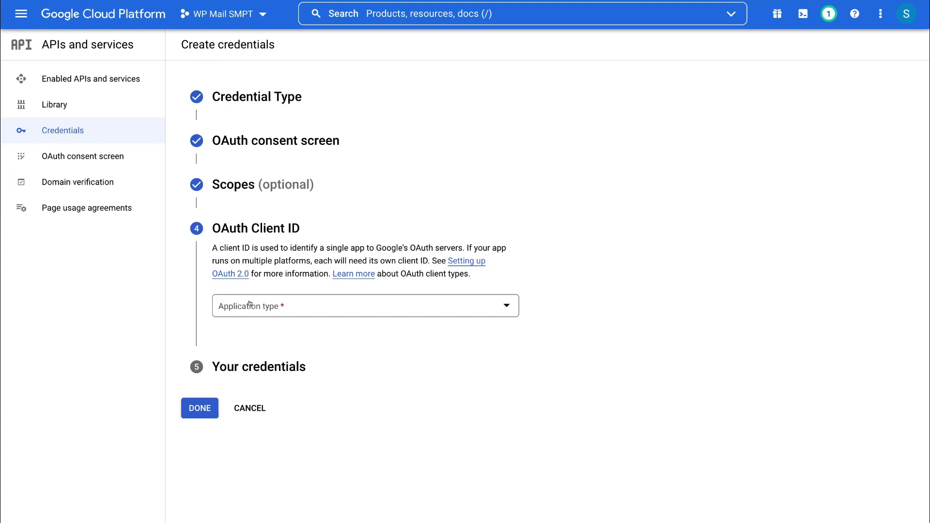
pyautogui.click(301, 304)
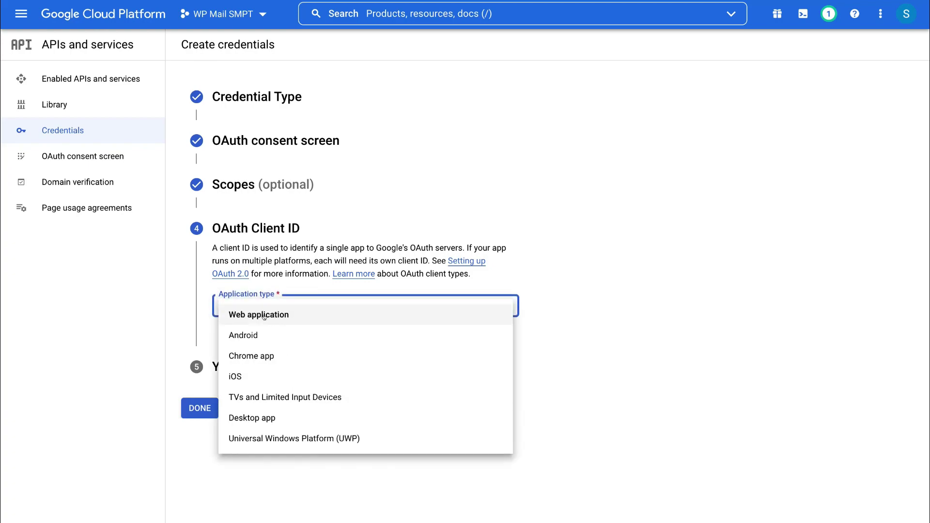
pyautogui.click(320, 316)
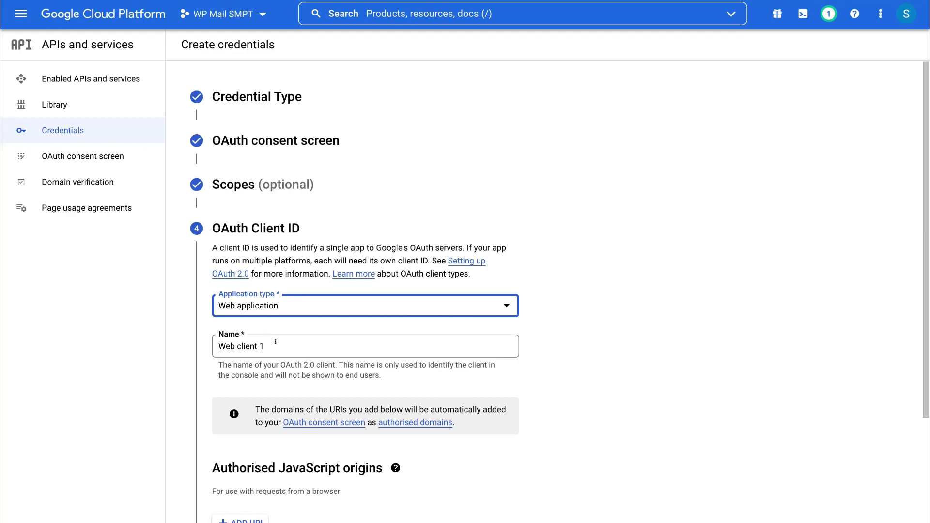
pyautogui.click(275, 341)
pyautogui.hotkey('ctrl', 'a')
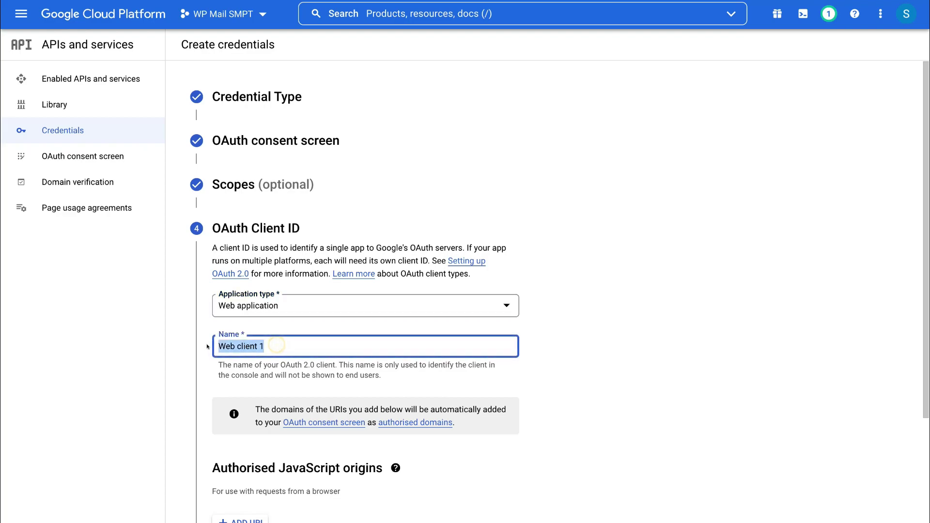
pyautogui.write('WP Mail SMTP')
# Step: Add the site address as JavaScript origin and the plugin's redirect URI, then create the client
pyautogui.scroll(-3, 360, 404)
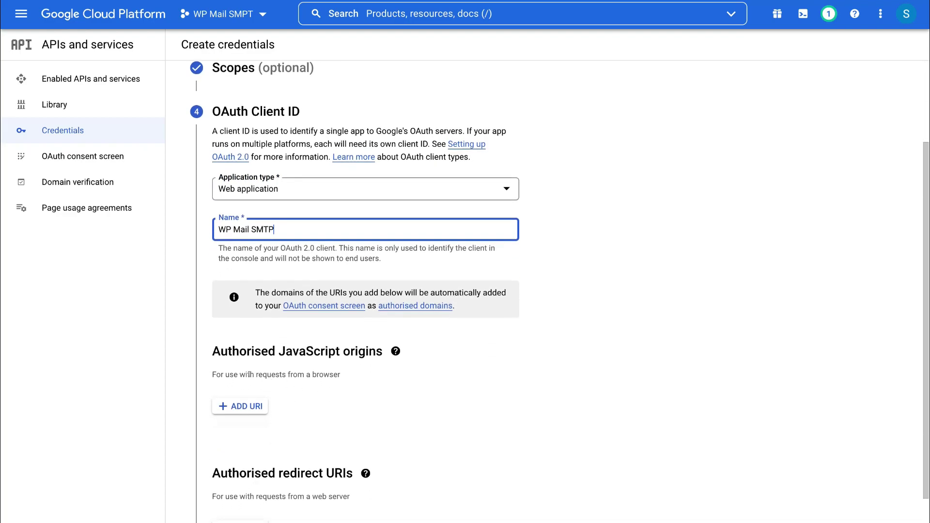
pyautogui.scroll(-2, 348, 374)
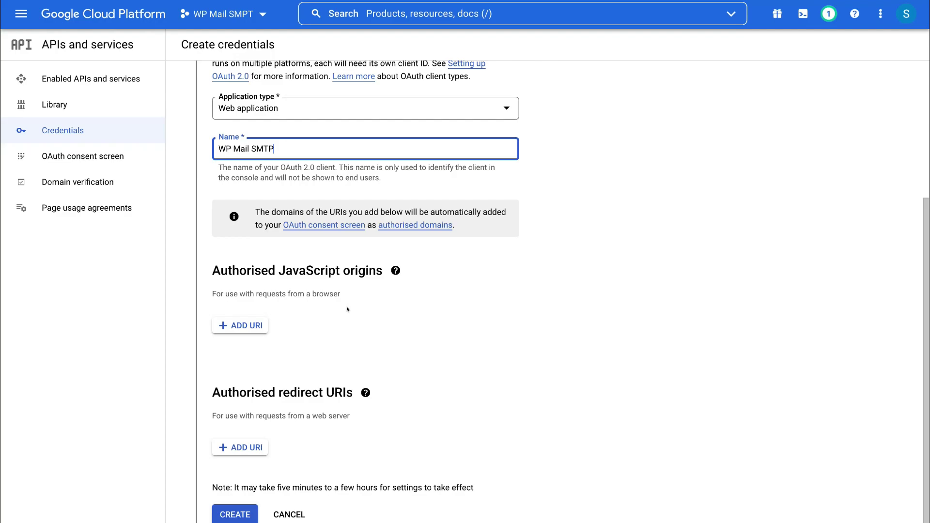
pyautogui.click(244, 323)
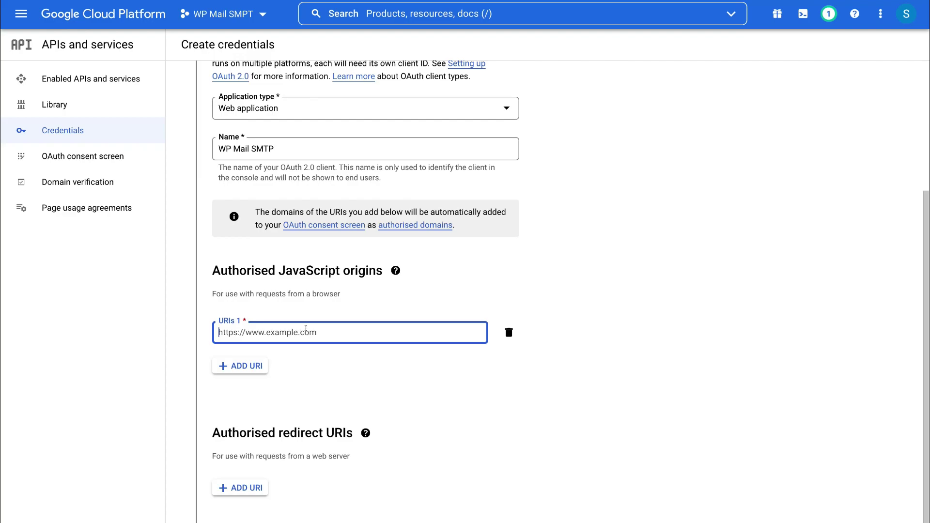
pyautogui.write('https://syndeomedia.elementor.cloud')
pyautogui.scroll(-2, 372, 257)
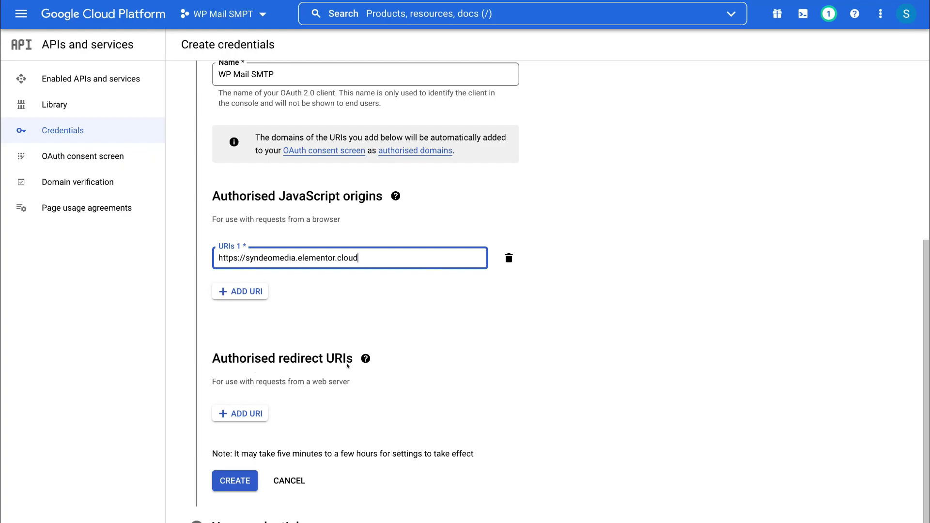
pyautogui.click(242, 416)
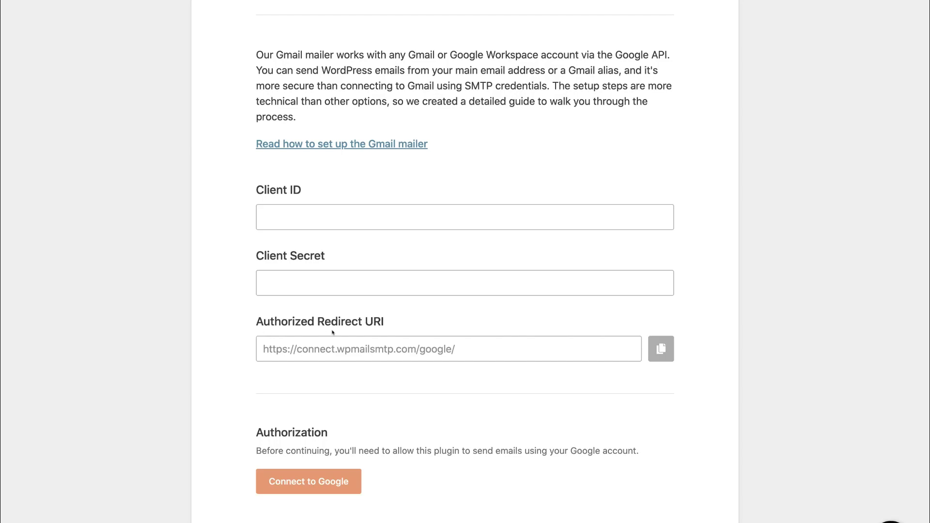
pyautogui.click(661, 348)
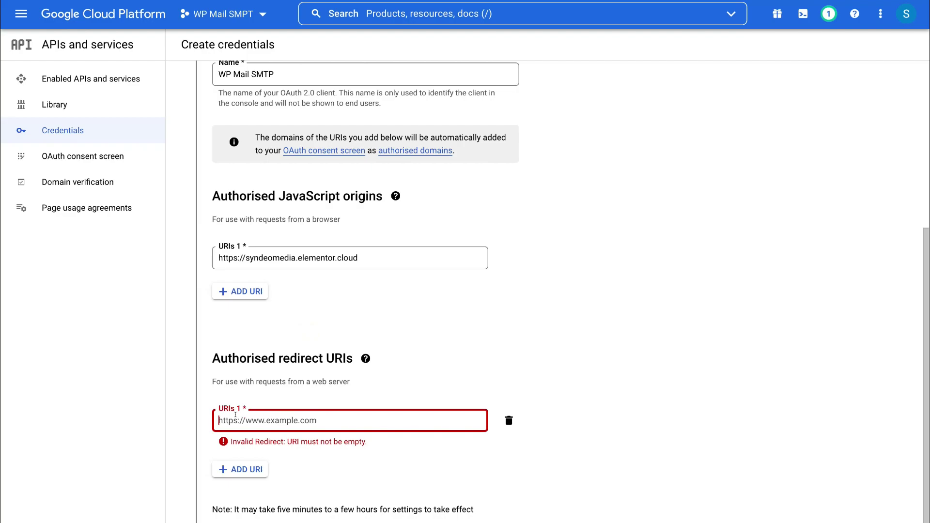
pyautogui.hotkey('ctrl', 'v')
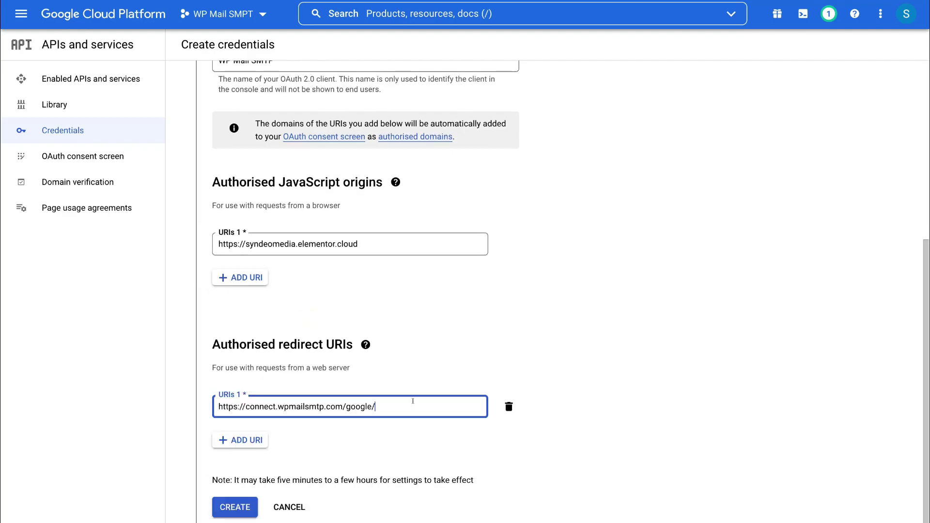
pyautogui.click(241, 507)
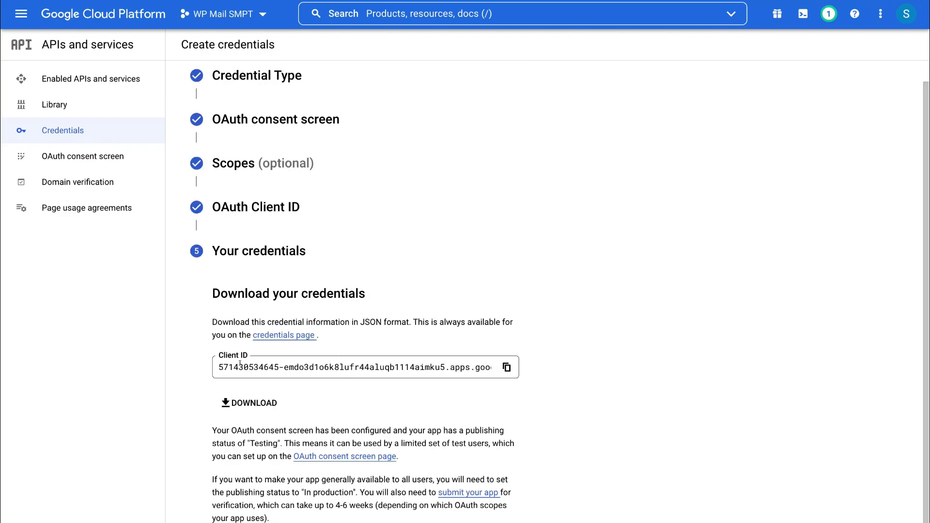
# Step: Copy the new Client ID into the WP Mail SMTP settings and finish the credentials wizard
pyautogui.click(506, 366)
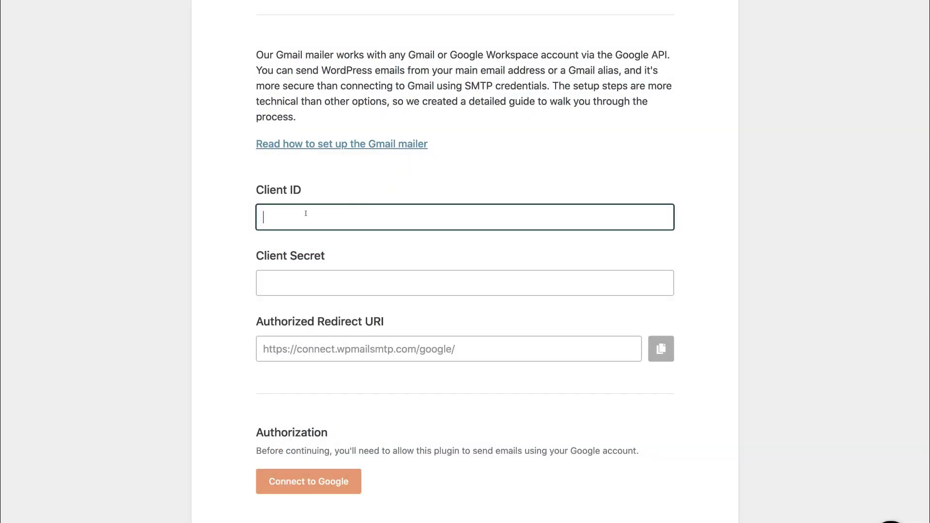
pyautogui.press('super+v')
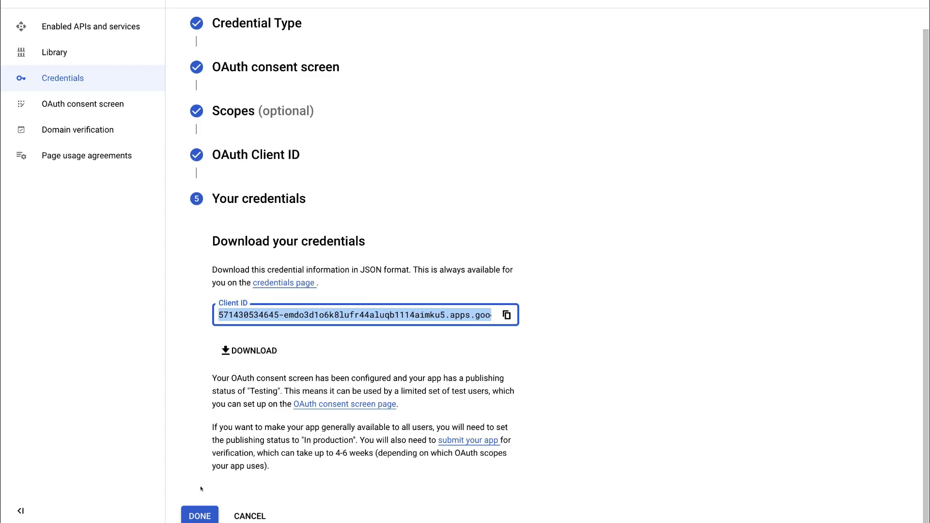
pyautogui.click(200, 515)
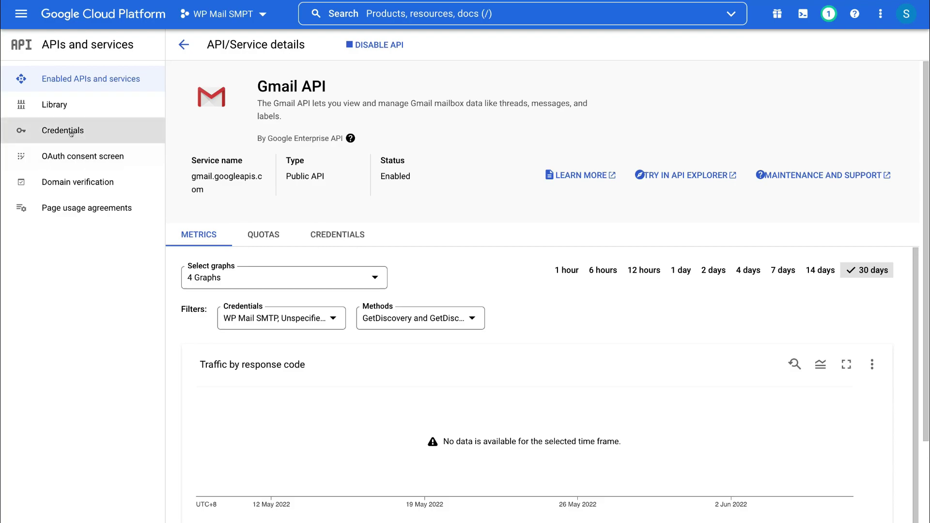
pyautogui.click(102, 128)
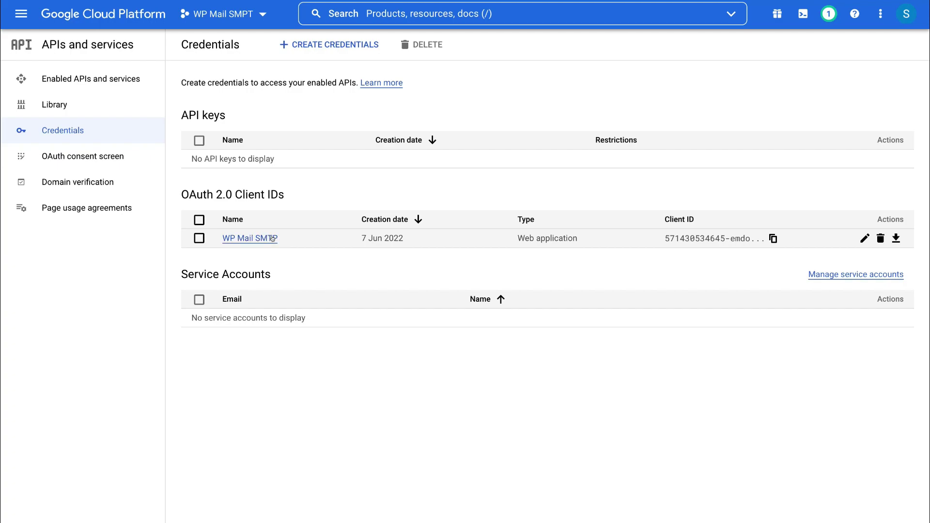
# Step: Open the WP Mail SMTP OAuth client's details and copy its Client secret
pyautogui.click(861, 237)
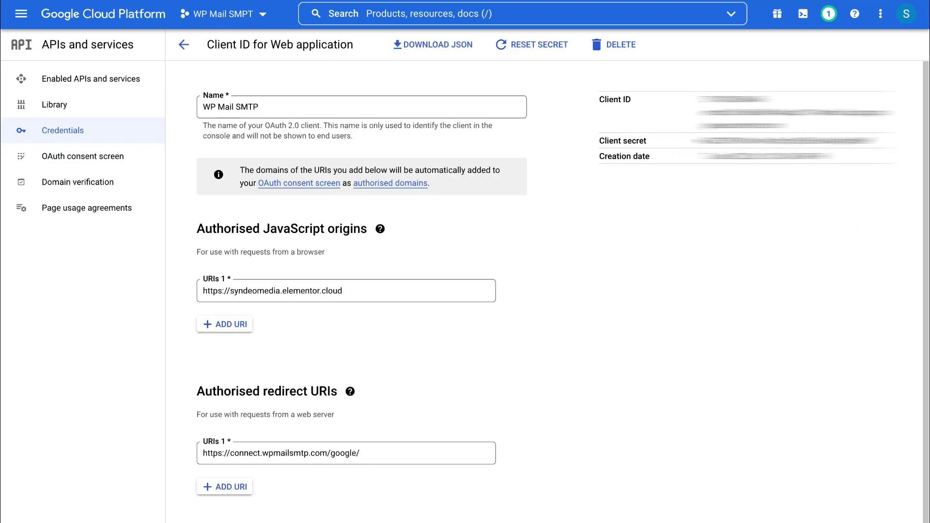
pyautogui.doubleClick(702, 141)
pyautogui.moveTo(770, 141); pyautogui.dragTo(878, 141)
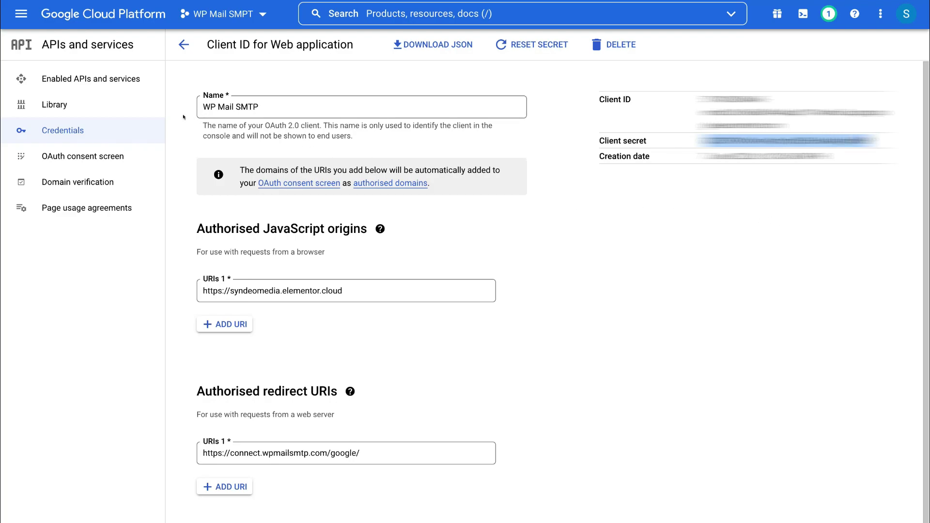
pyautogui.click(17, 14)
pyautogui.moveTo(69, 176)
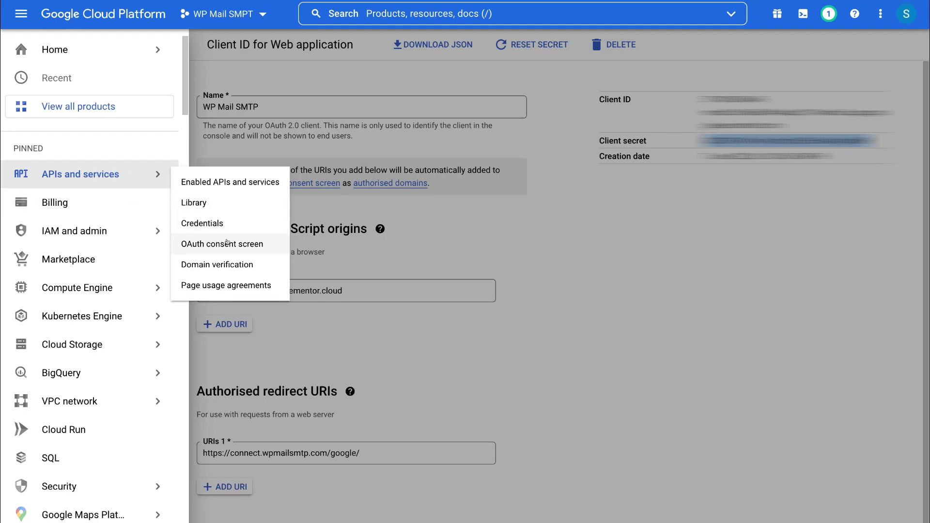
# Step: Publish the app from the OAuth consent screen and confirm pushing it to production
pyautogui.click(215, 243)
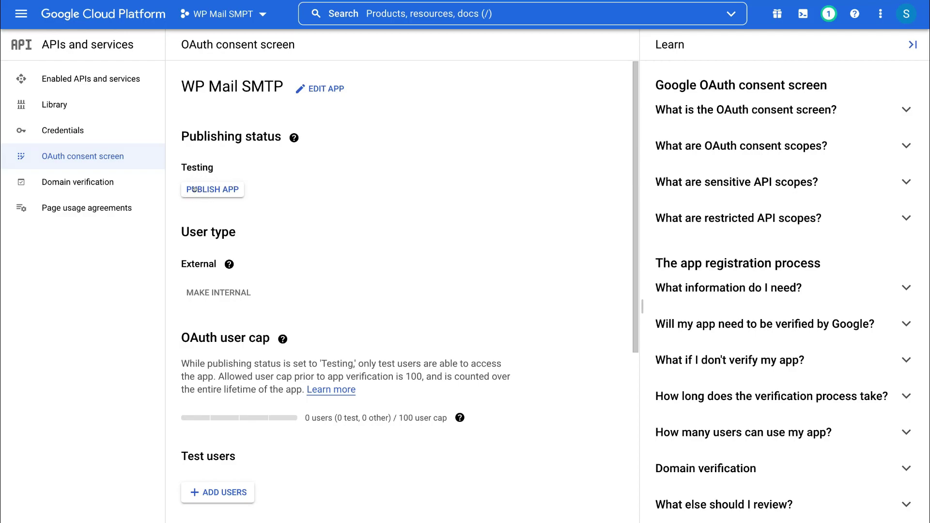
pyautogui.click(209, 190)
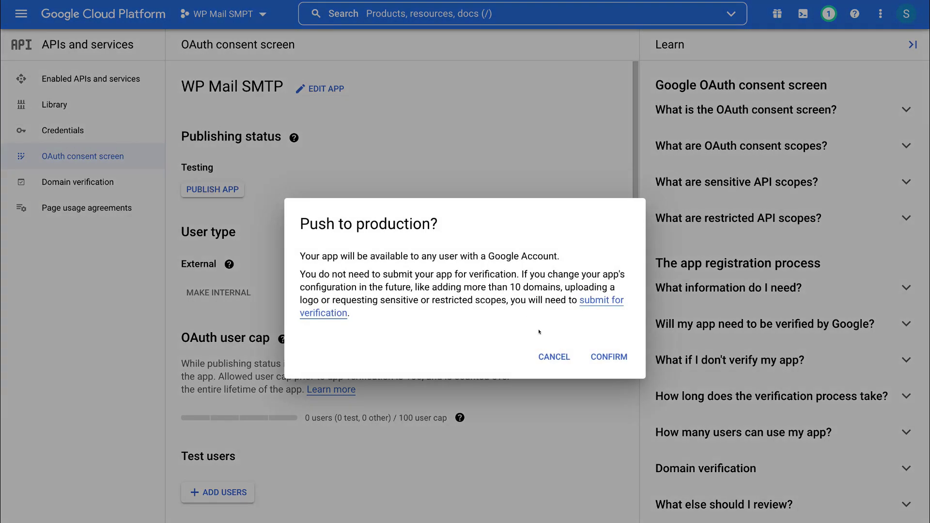
pyautogui.click(609, 357)
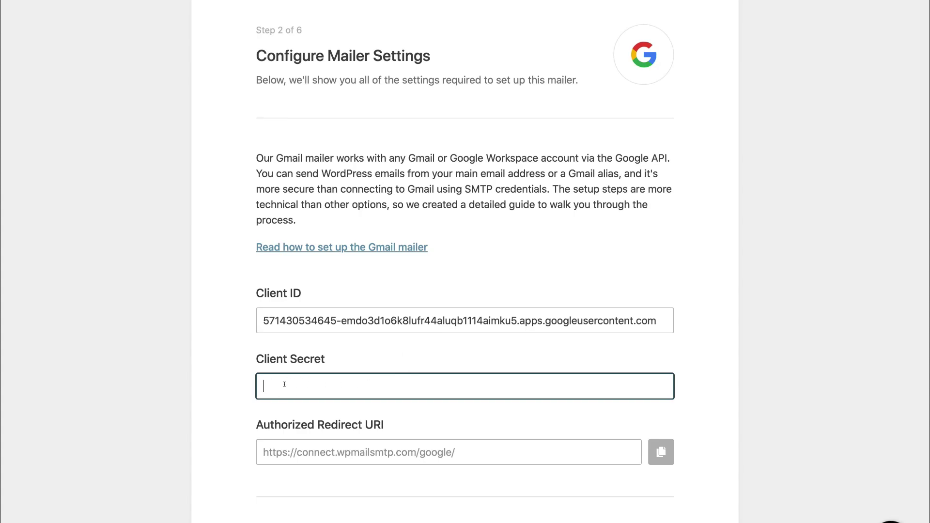
# Step: Paste the copied client secret into WP Mail SMTP's Client Secret field
pyautogui.rightClick(285, 387)
pyautogui.click(312, 489)
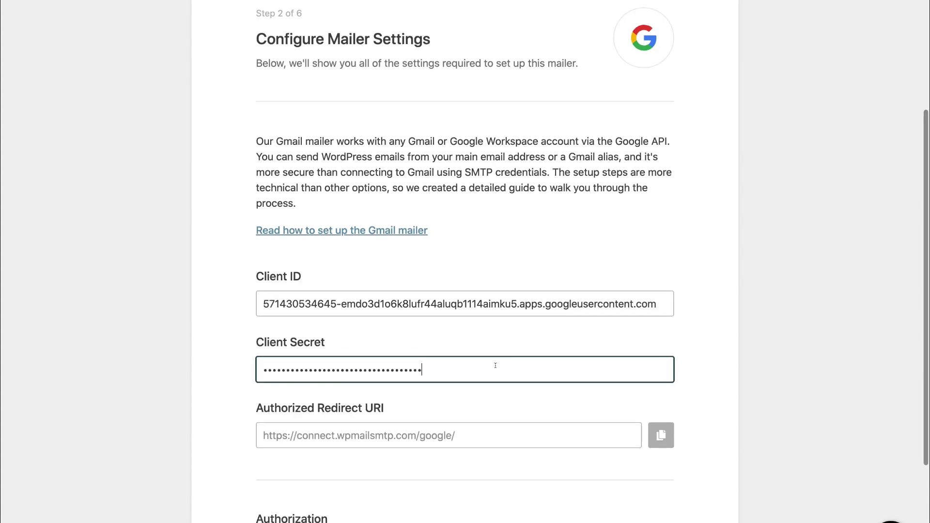
pyautogui.scroll(-5, 494, 368)
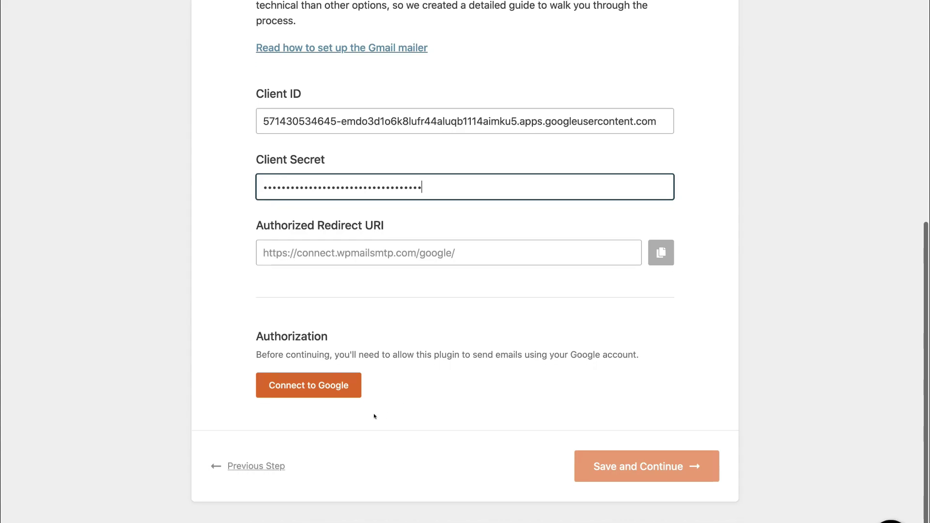
# Step: Connect to Google, choose the account, allow the unverified wpmailsmtp.com app, and confirm success
pyautogui.click(304, 387)
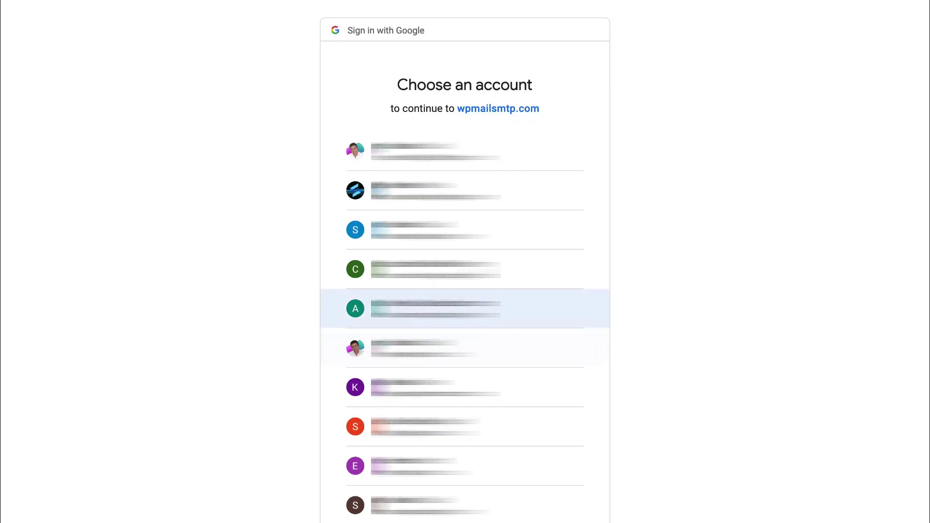
pyautogui.click(517, 228)
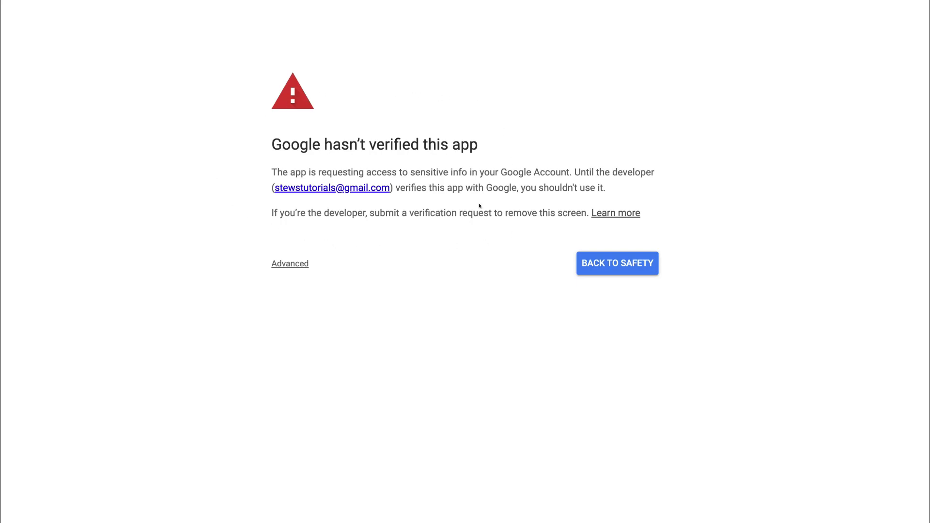
pyautogui.click(290, 264)
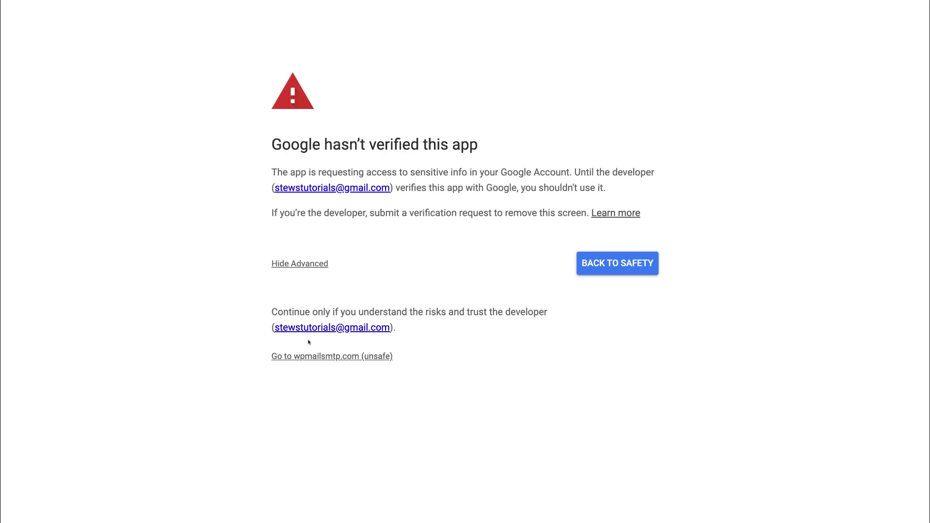
pyautogui.click(336, 358)
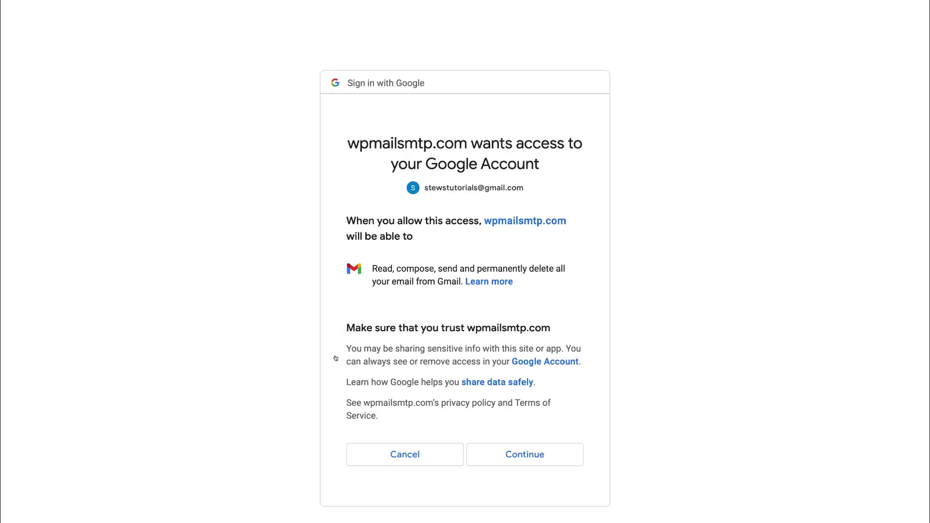
pyautogui.click(519, 454)
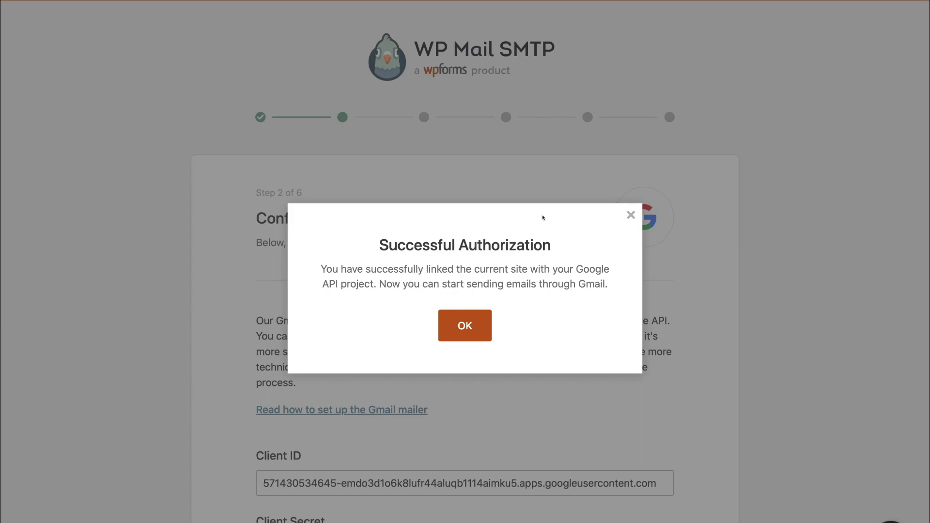
pyautogui.click(469, 326)
# Step: Save the Gmail mailer settings and the chosen email features in the setup wizard
pyautogui.scroll(-15, 471, 321)
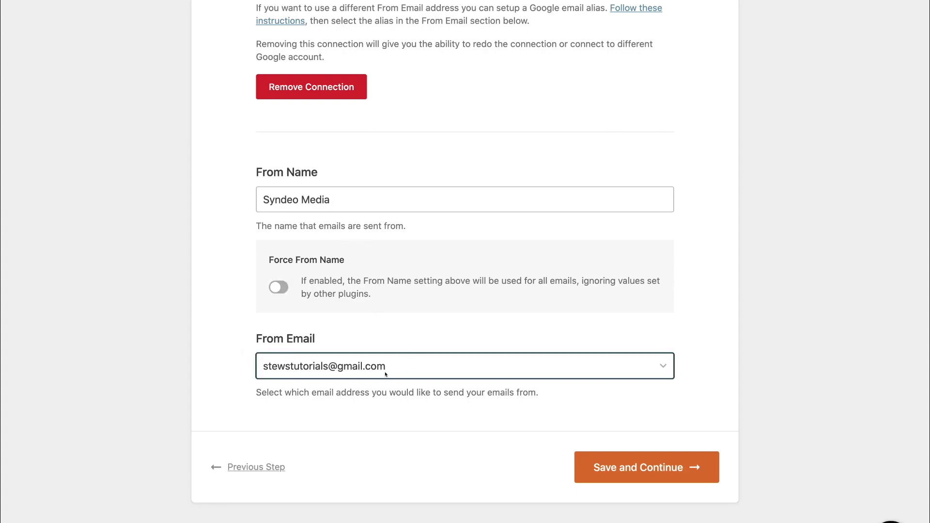
pyautogui.click(683, 471)
pyautogui.scroll(-6, 681, 353)
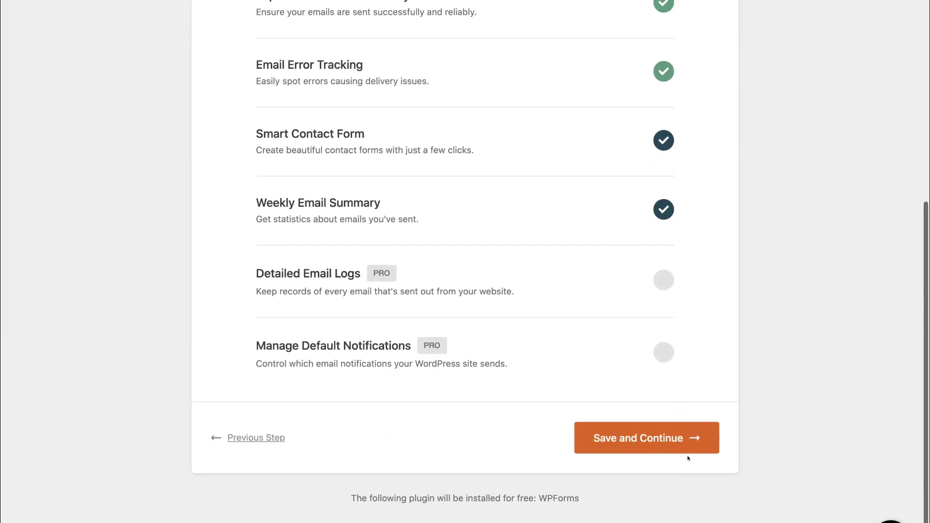
pyautogui.click(654, 443)
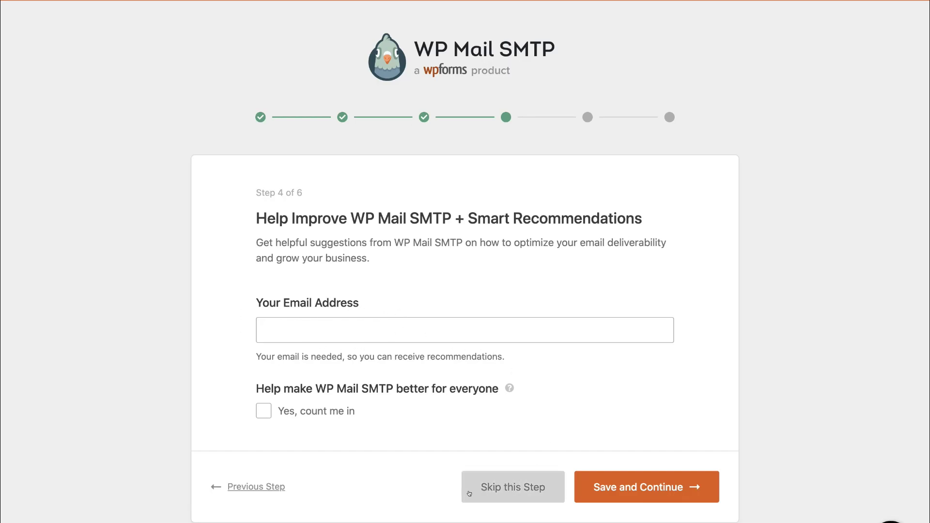
# Step: Skip the recommendations step and exit the wizard to the General settings
pyautogui.click(529, 490)
pyautogui.scroll(-5, 480, 337)
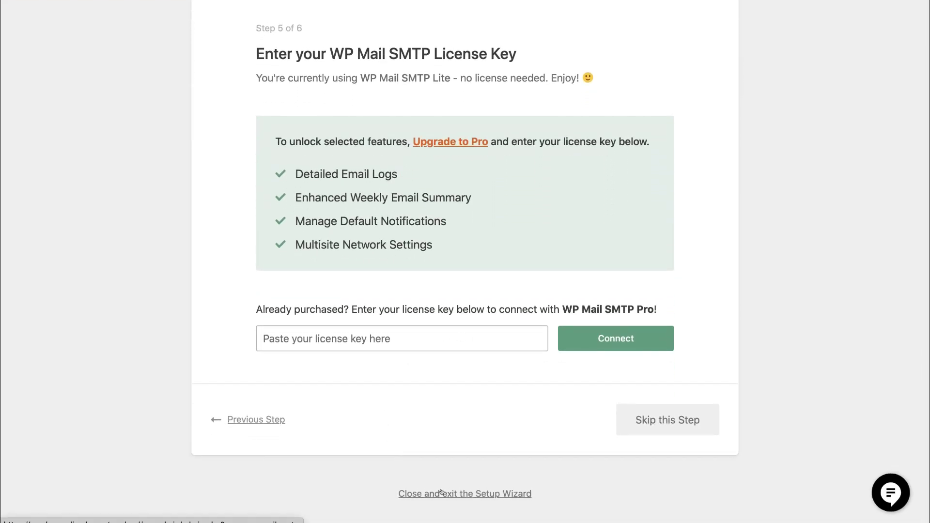
pyautogui.click(465, 494)
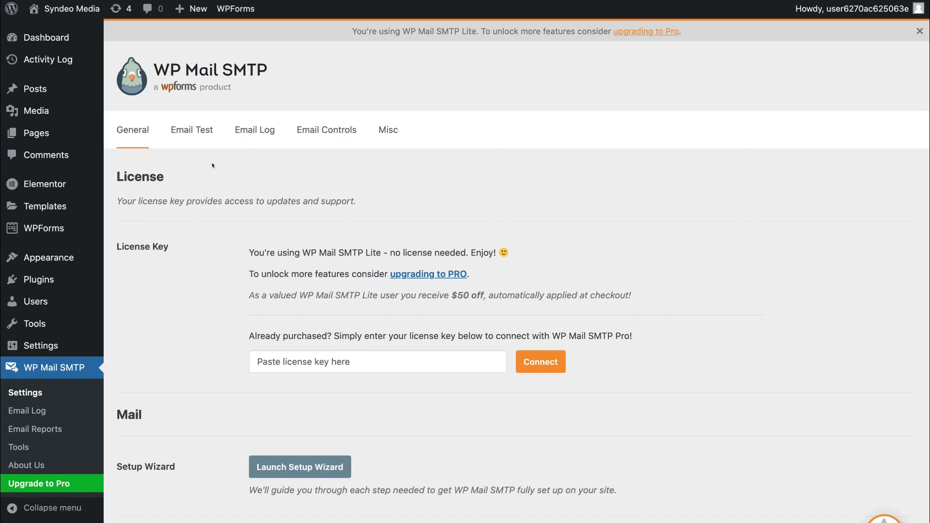
# Step: On the Email Test page, change the Send To address to your own email and send the test
pyautogui.click(188, 137)
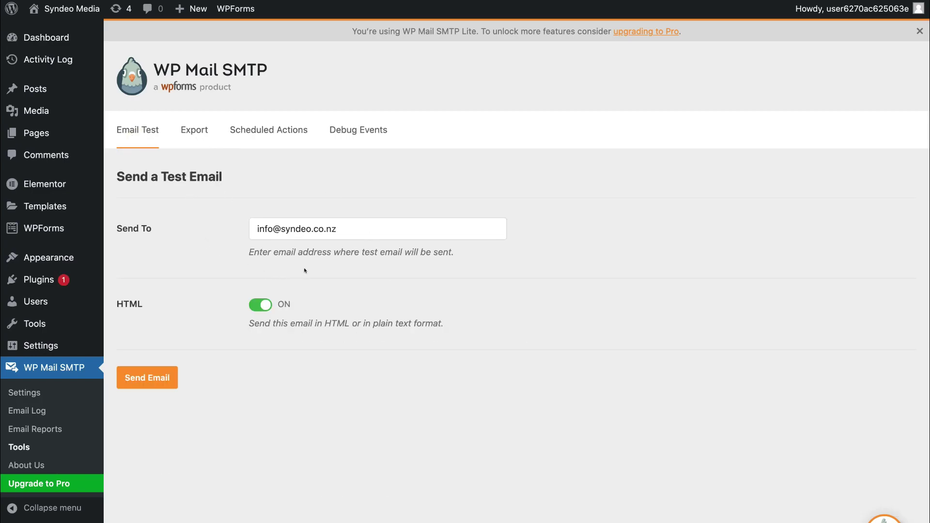
pyautogui.click(270, 228)
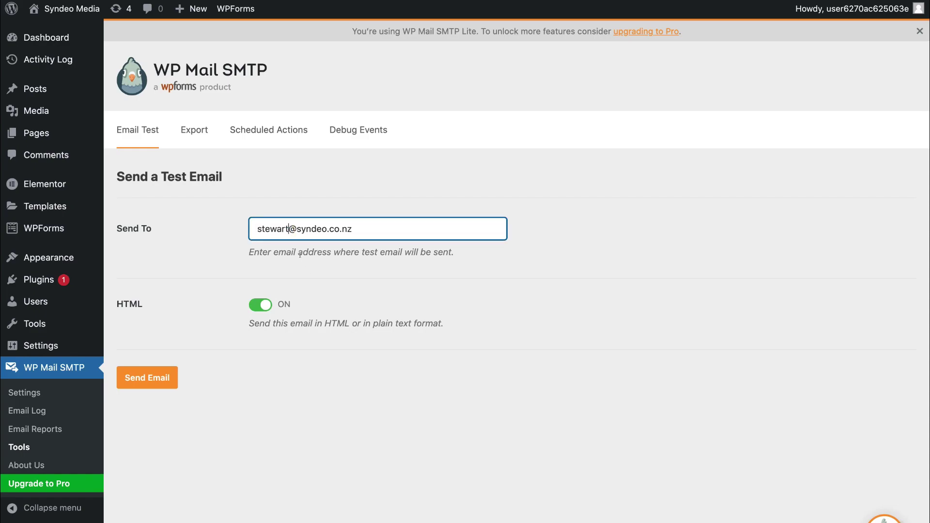
pyautogui.click(151, 378)
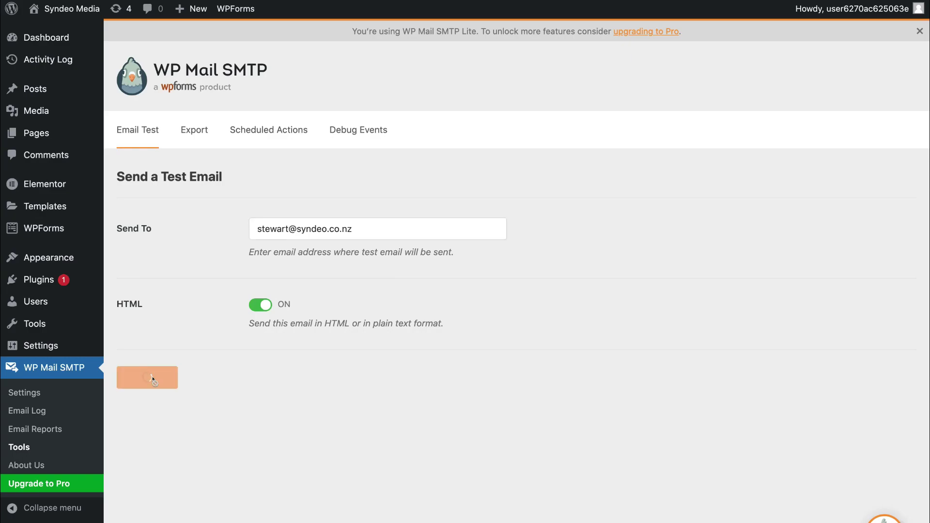